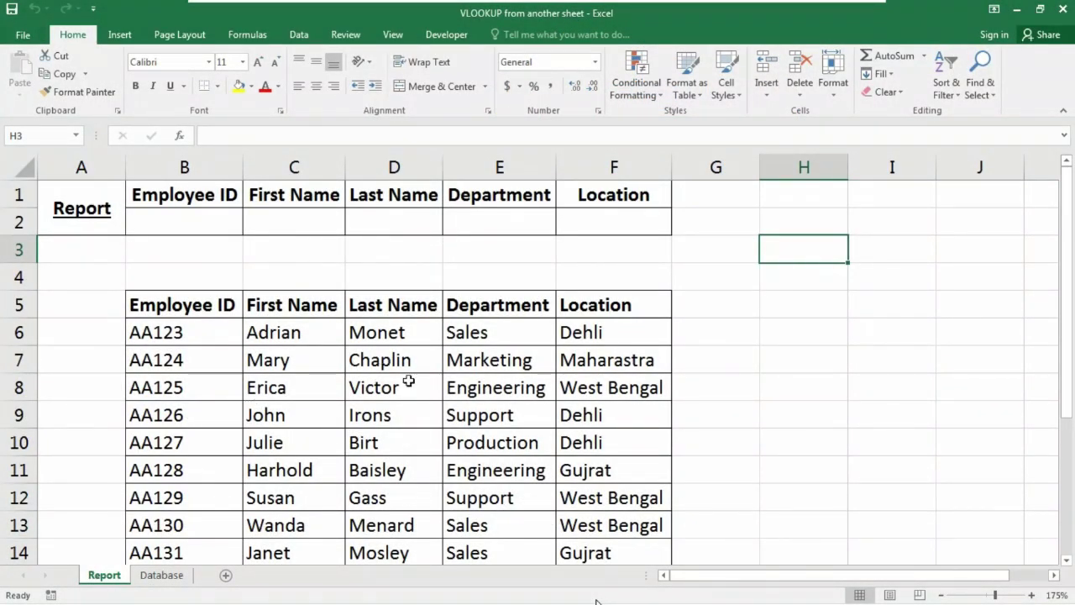
pyautogui.scroll(-2, 277, 328)
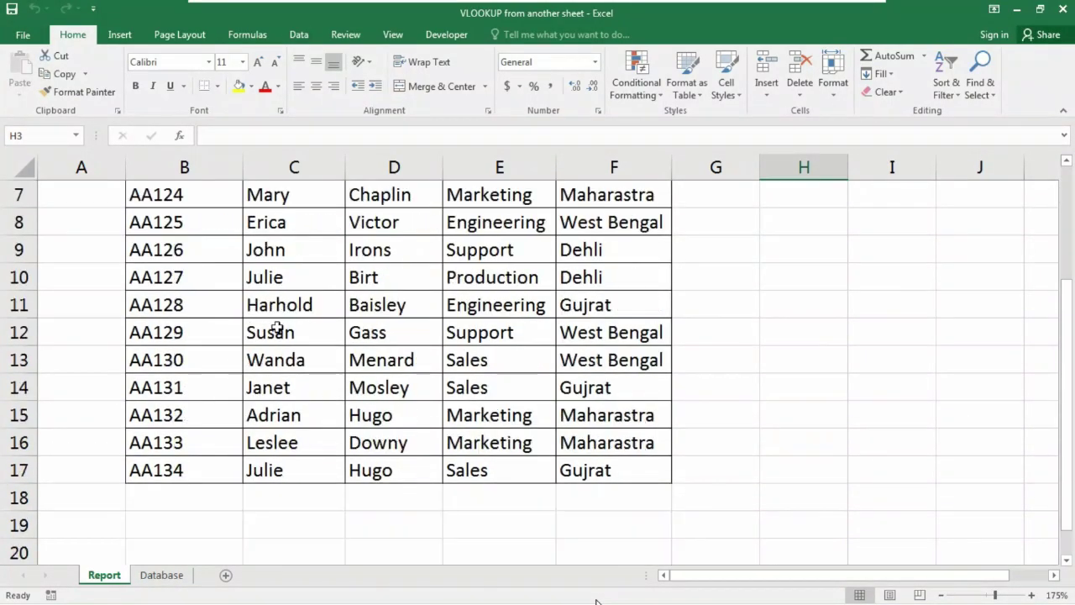
pyautogui.scroll(2, 277, 328)
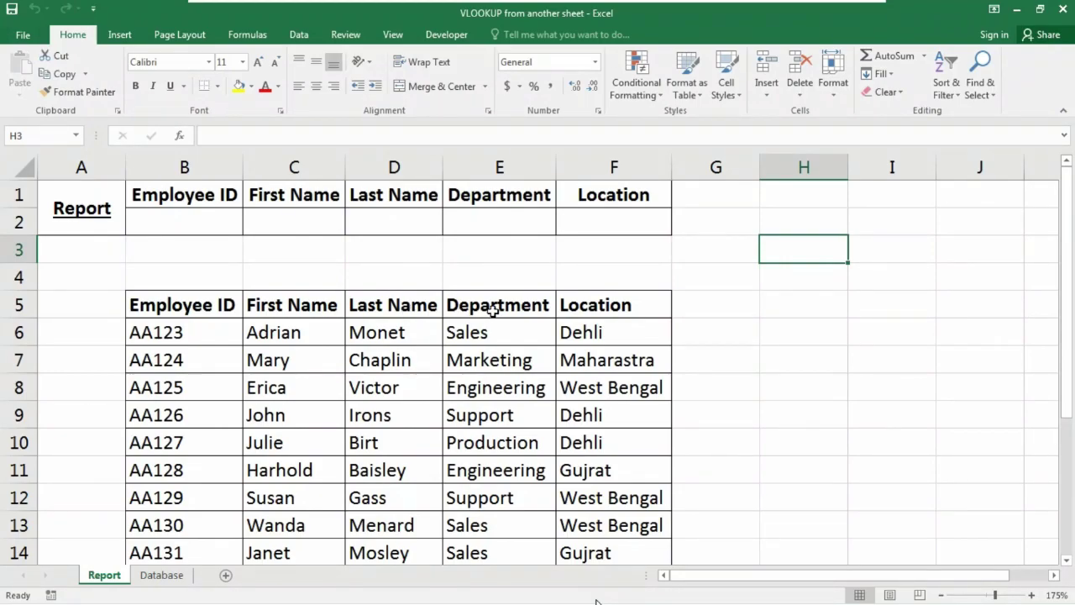
pyautogui.click(199, 218)
pyautogui.moveTo(306, 221); pyautogui.dragTo(562, 215)
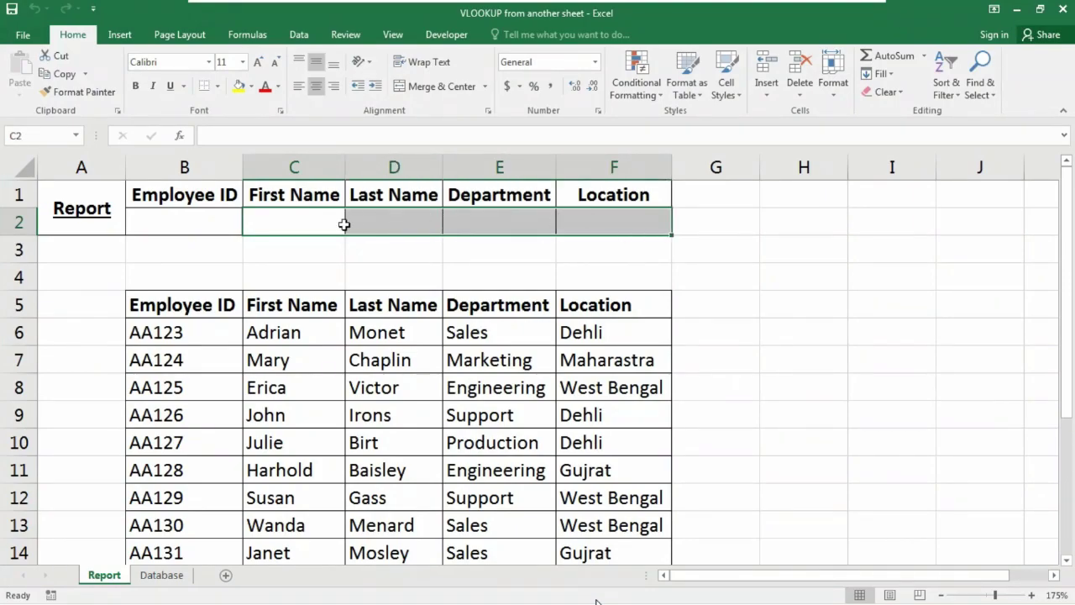
pyautogui.click(168, 219)
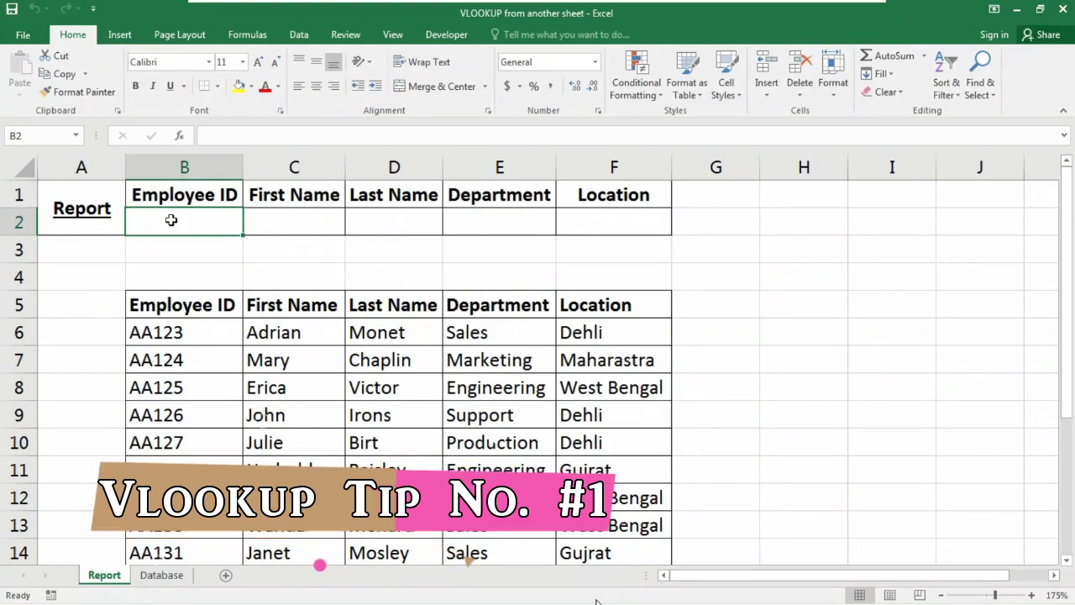
# Number the employee table's columns by entering 1 to 5 in cells B4 to F4 above the headers.
pyautogui.click(177, 273)
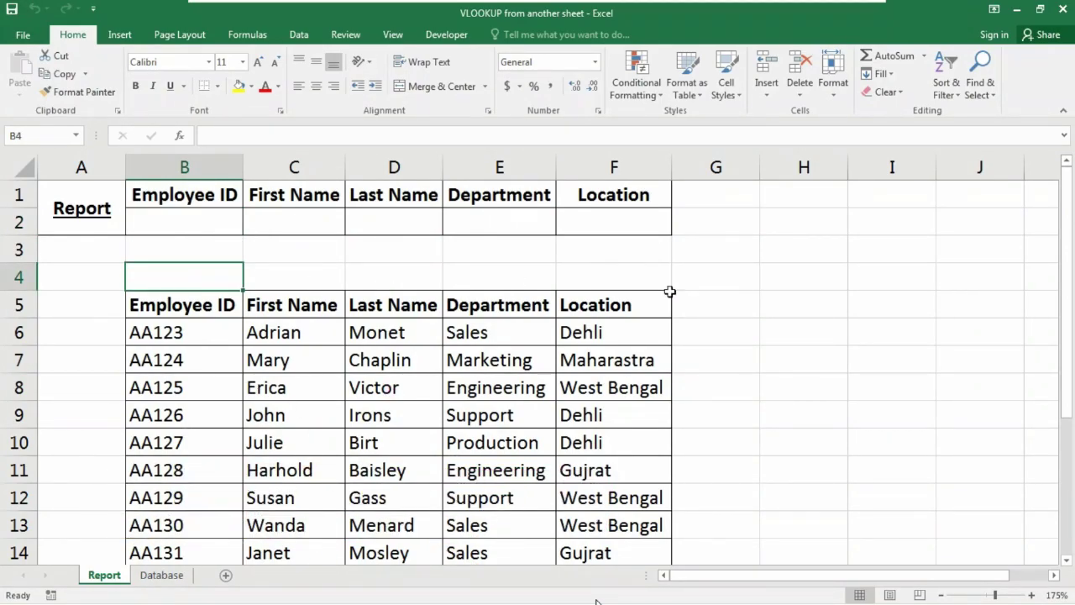
pyautogui.write('1')
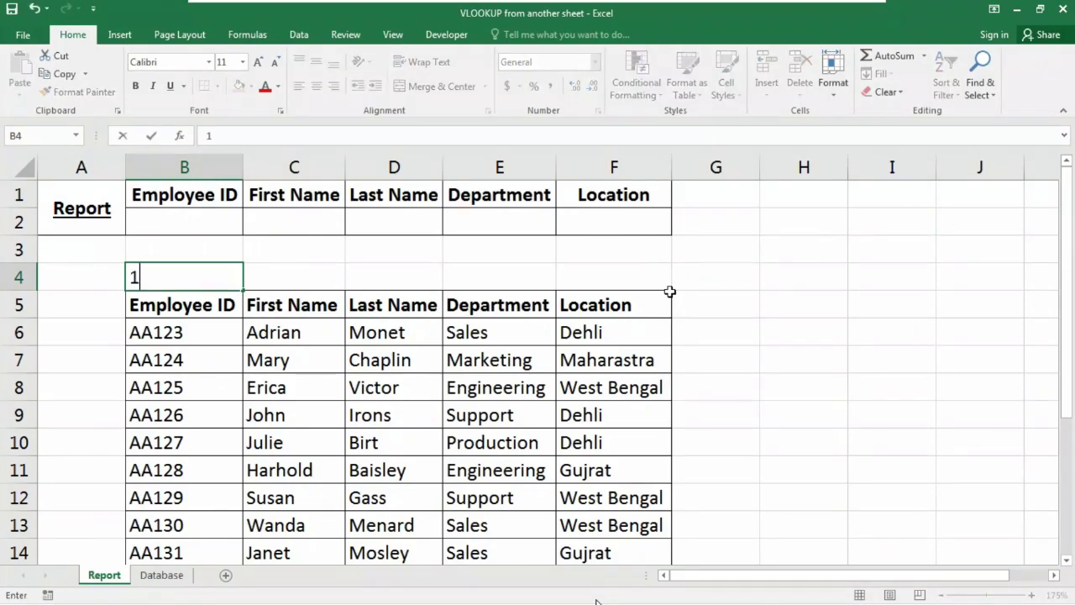
pyautogui.press('Tab')
pyautogui.write('2')
pyautogui.hotkey('ctrl', 'Return')
pyautogui.press('Tab')
pyautogui.write('3')
pyautogui.press('Tab')
pyautogui.write('4')
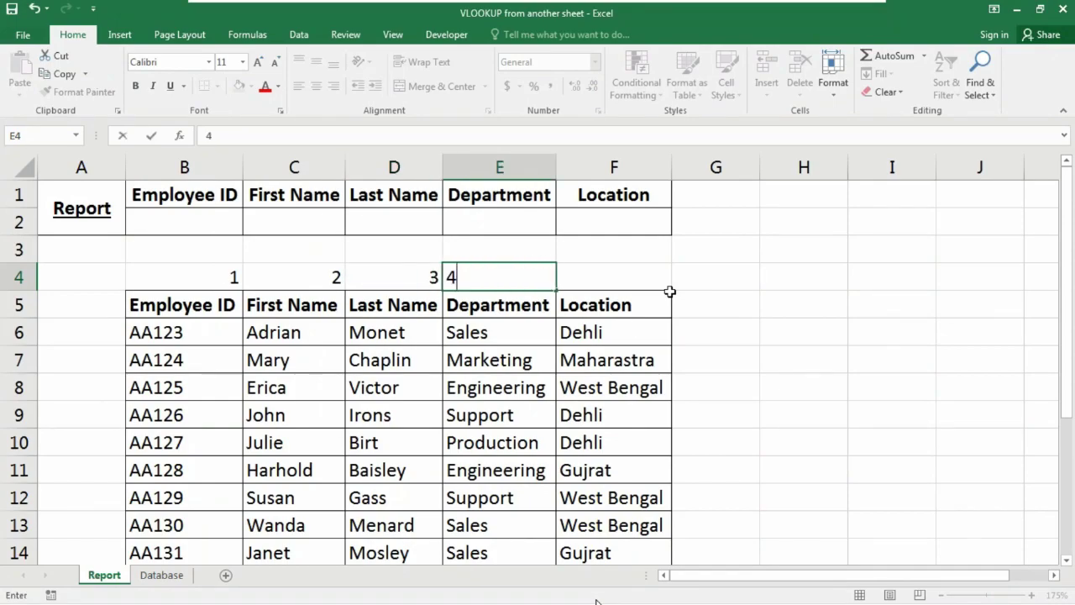
pyautogui.press('Tab')
pyautogui.write('5')
pyautogui.press('Tab')
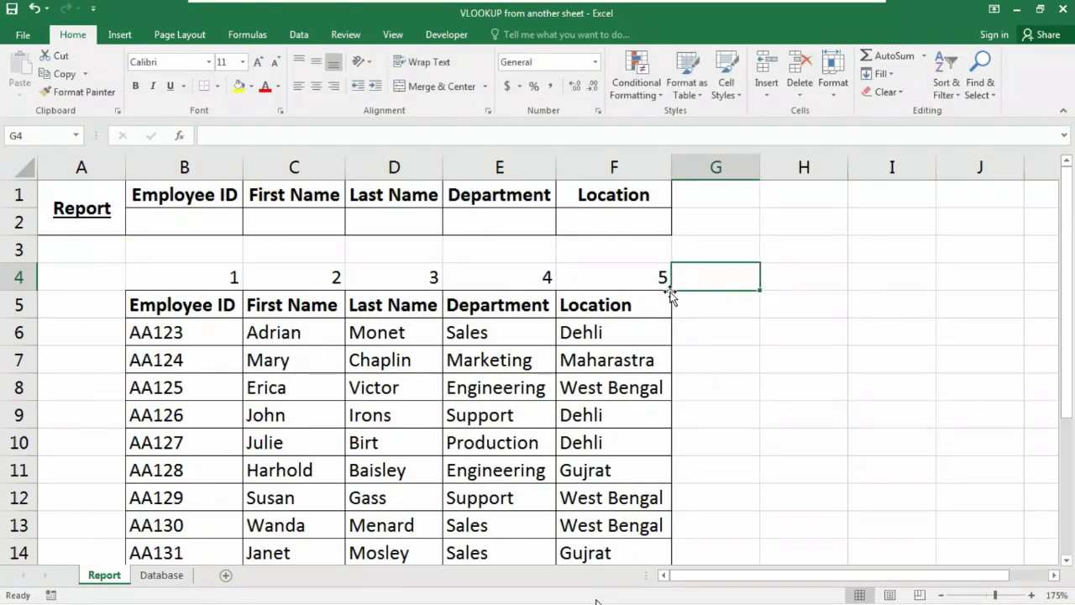
# Enter the employee ID listed in cell B7 into the report's Employee ID cell, B2.
pyautogui.click(196, 221)
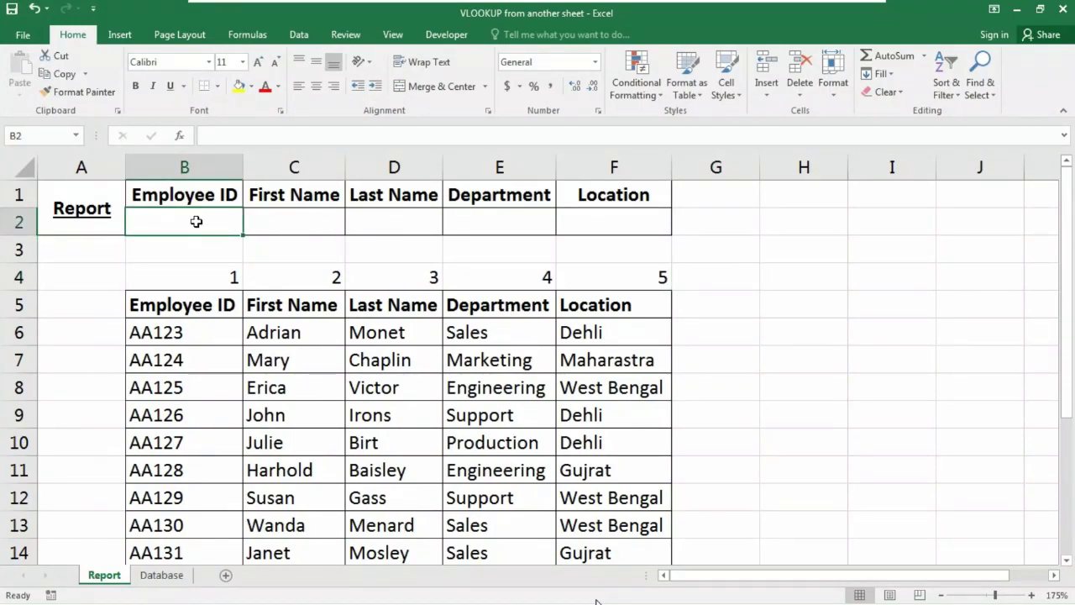
pyautogui.click(174, 359)
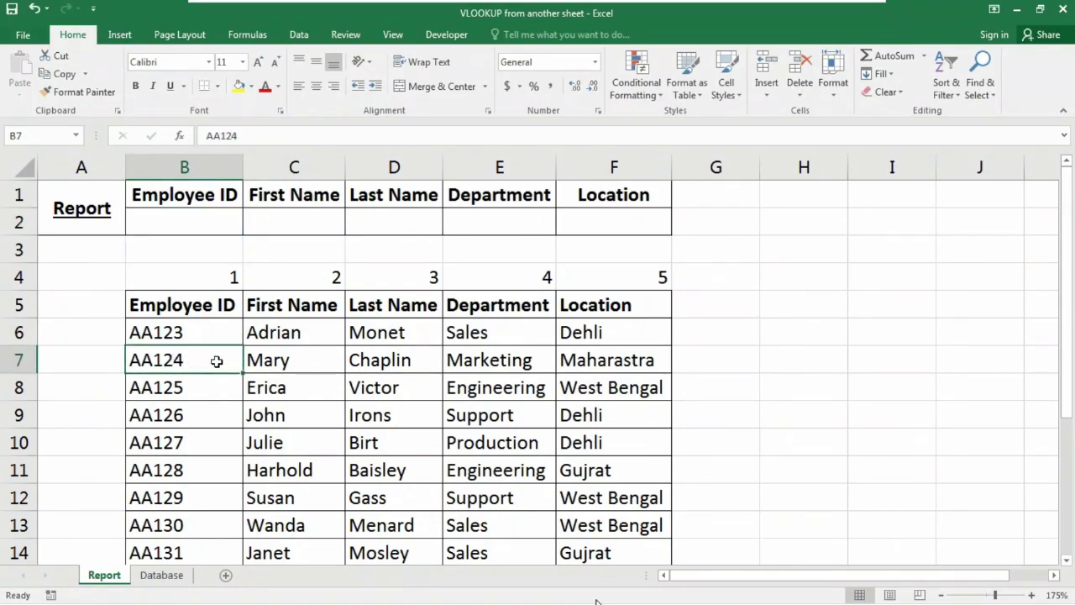
pyautogui.click(173, 220)
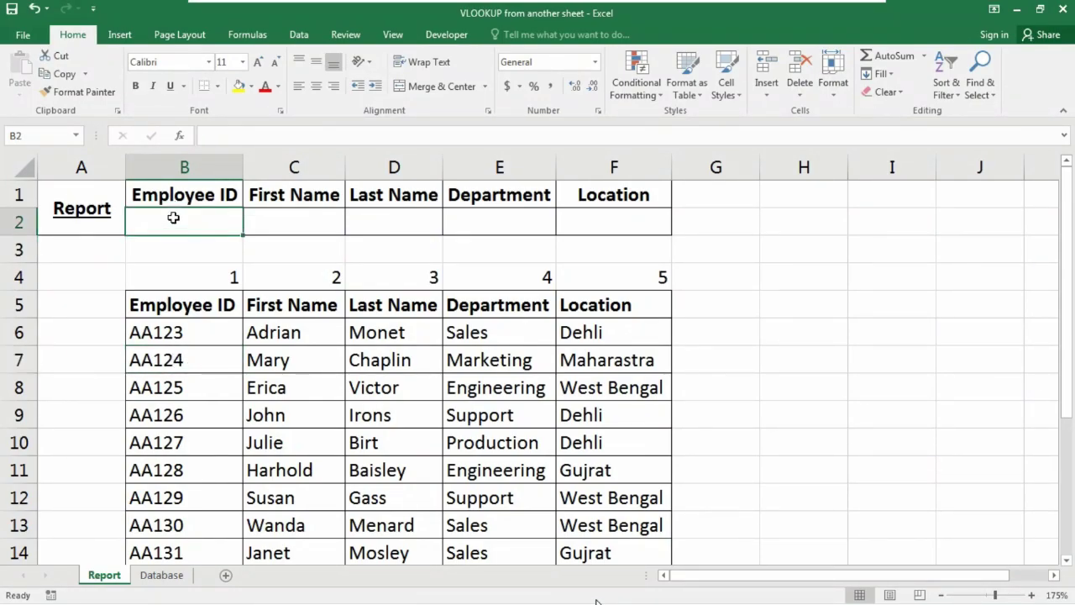
pyautogui.write('AA124')
pyautogui.press('Tab')
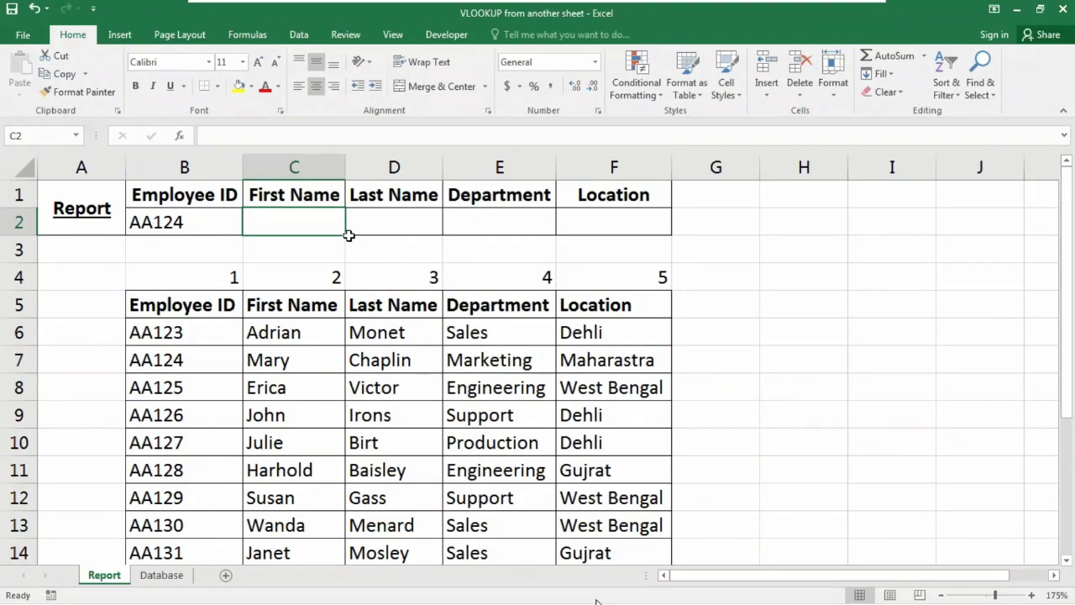
# Enter a VLOOKUP in C2 that looks up B2 in B6:F17, with column index 2 and range lookup 1.
pyautogui.write('=VLO')
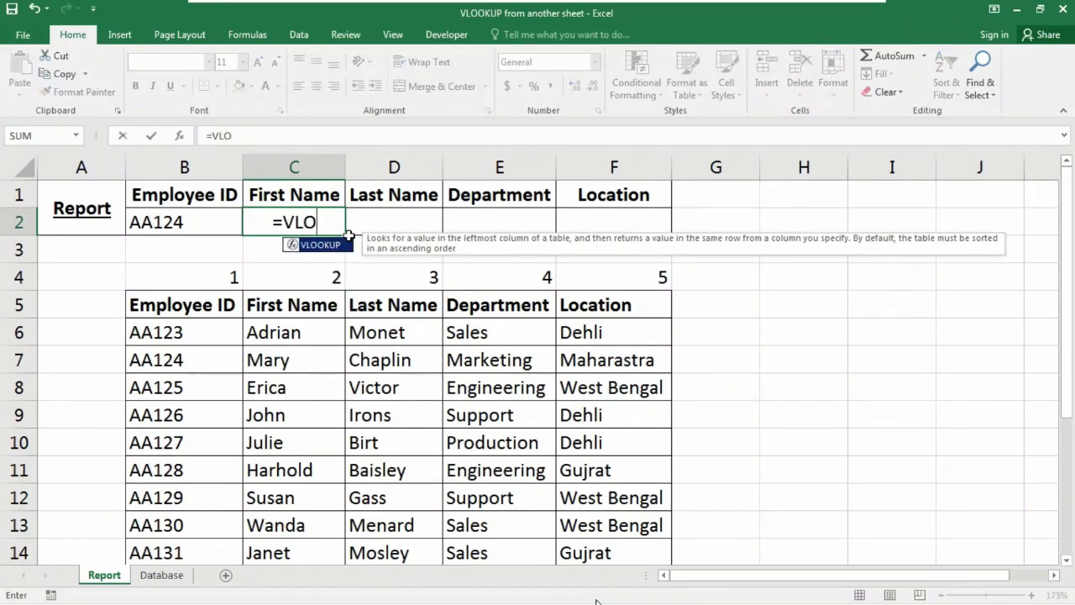
pyautogui.press('Tab')
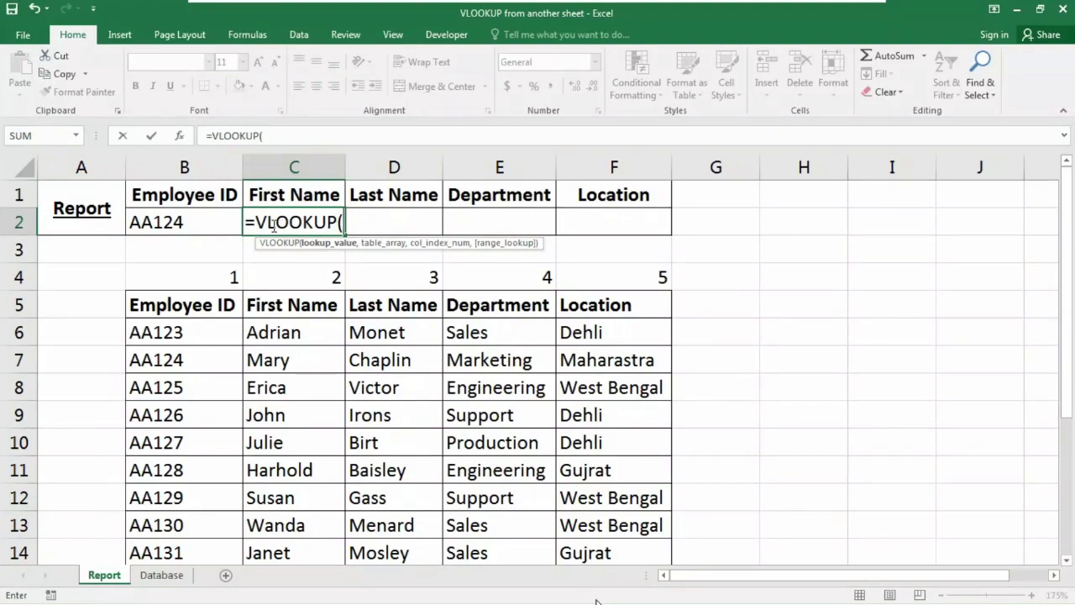
pyautogui.click(193, 224)
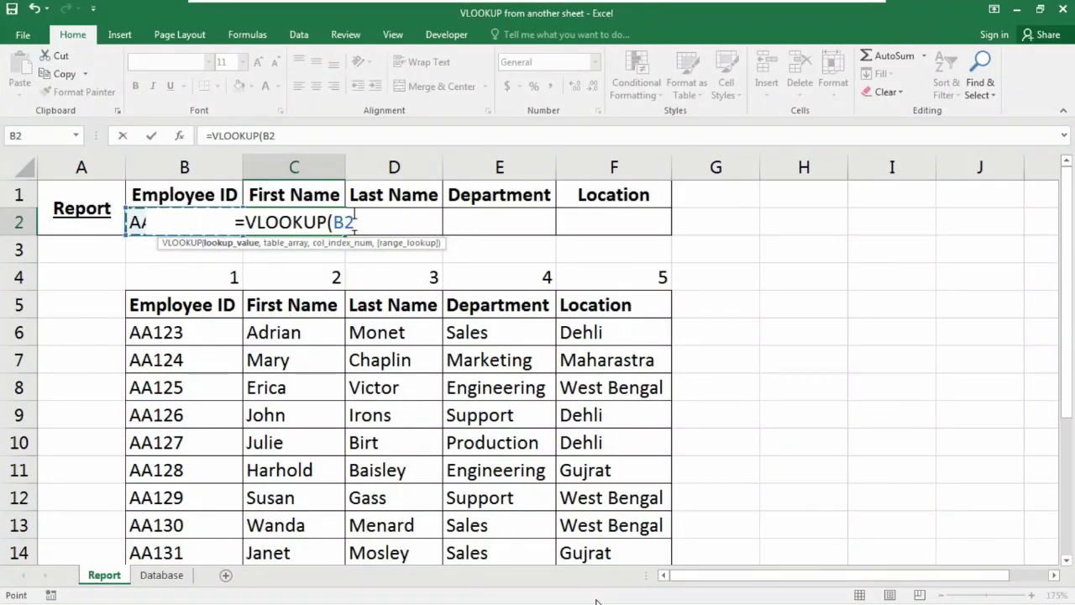
pyautogui.write(',')
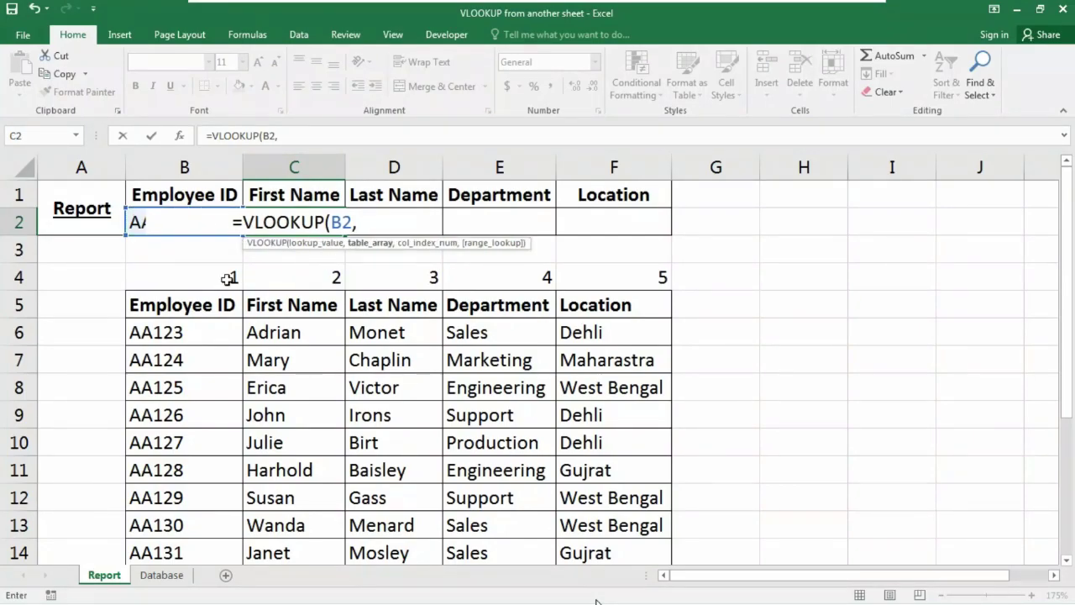
pyautogui.click(183, 332)
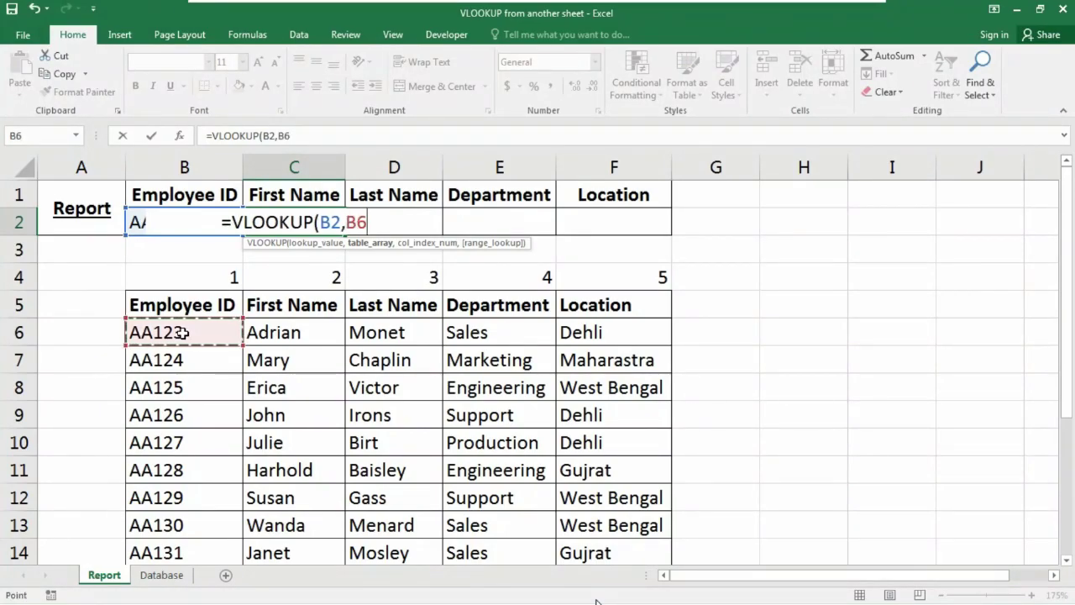
pyautogui.hotkey('ctrl', 'shift', 'Down')
pyautogui.hotkey('ctrl', 'shift', 'Right')
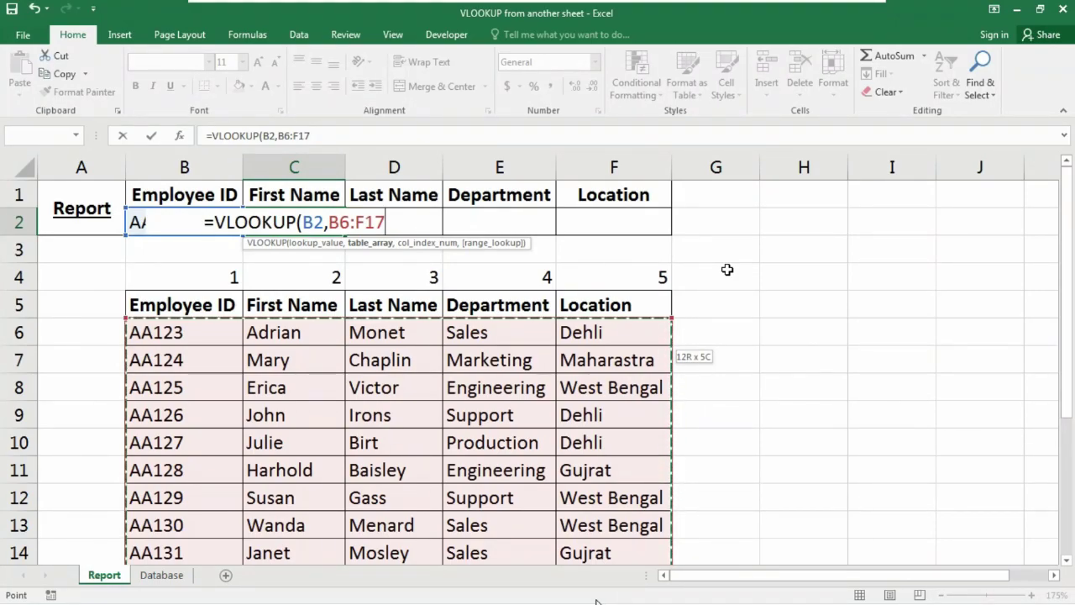
pyautogui.write(',')
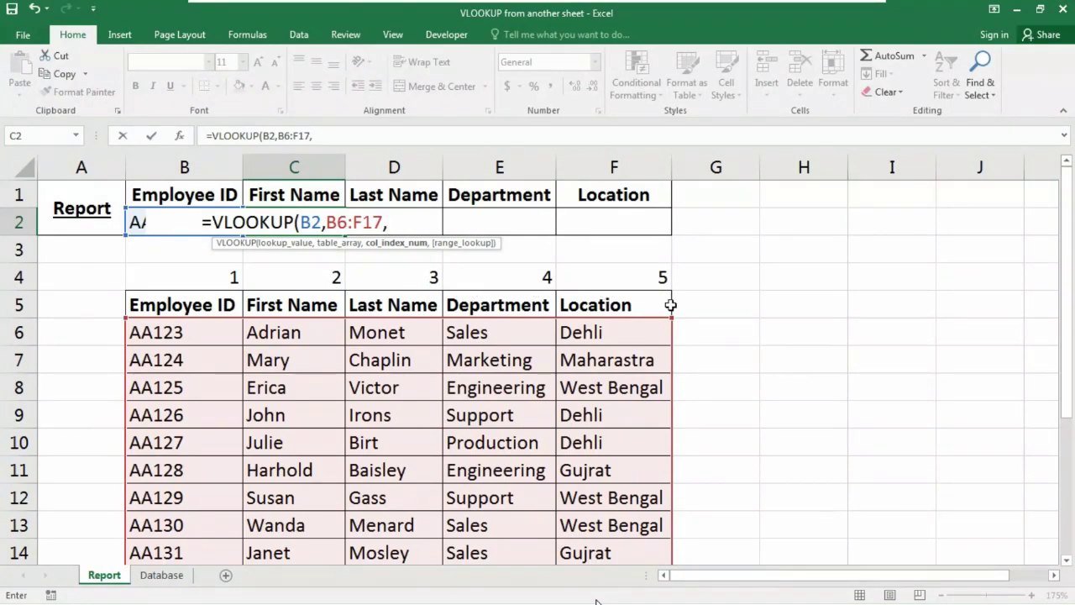
pyautogui.write('2')
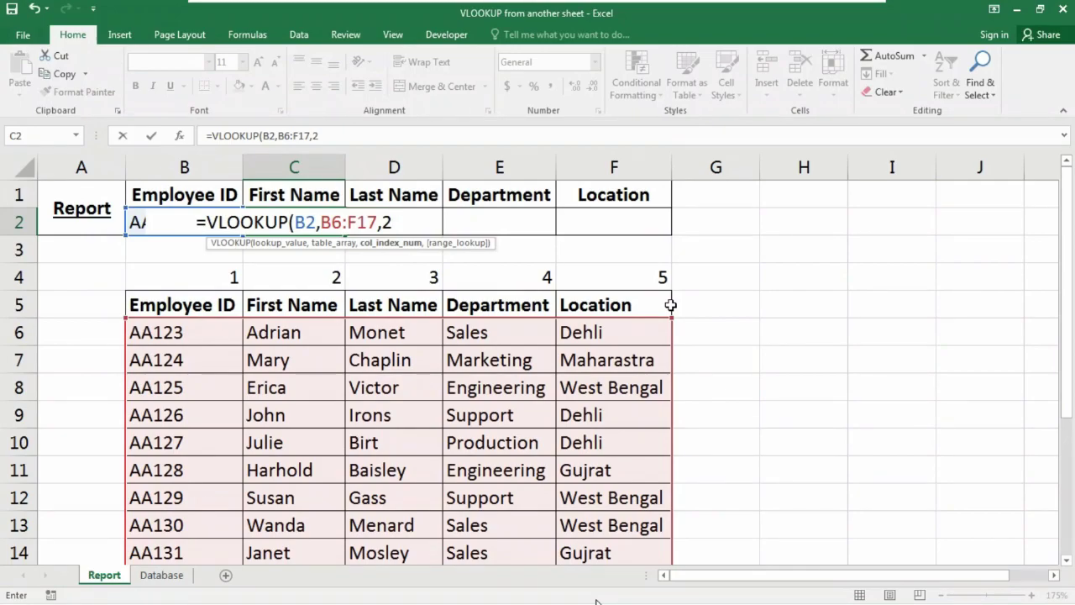
pyautogui.write(',')
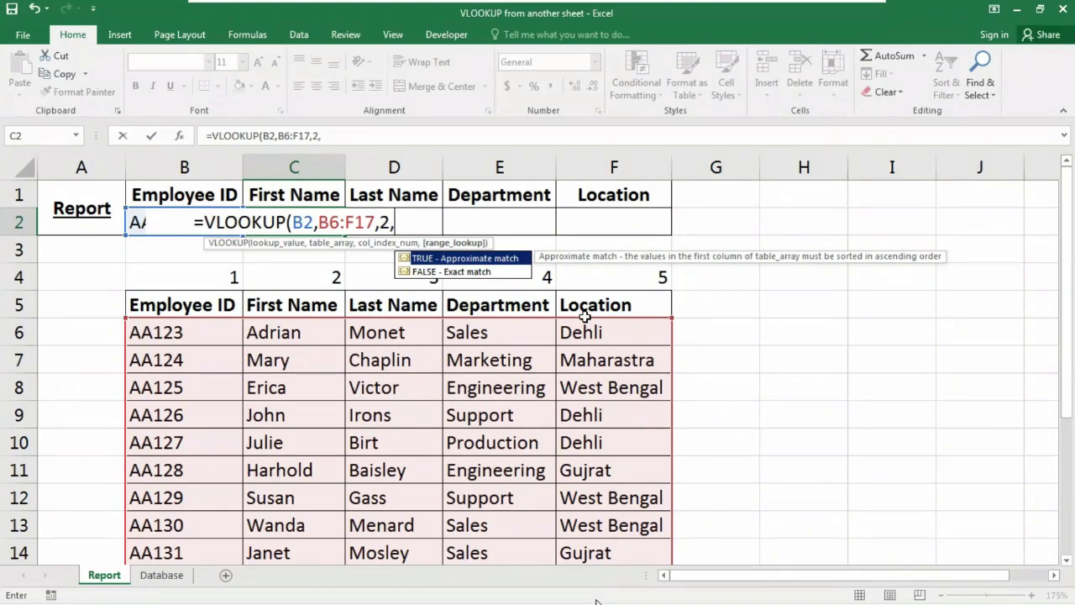
pyautogui.write('1')
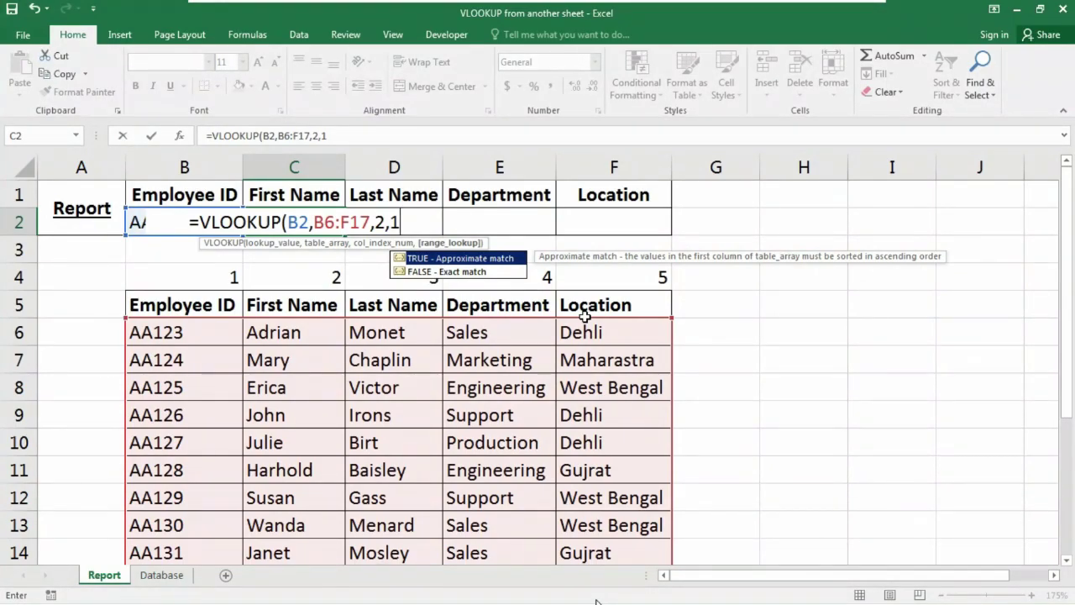
pyautogui.write(')')
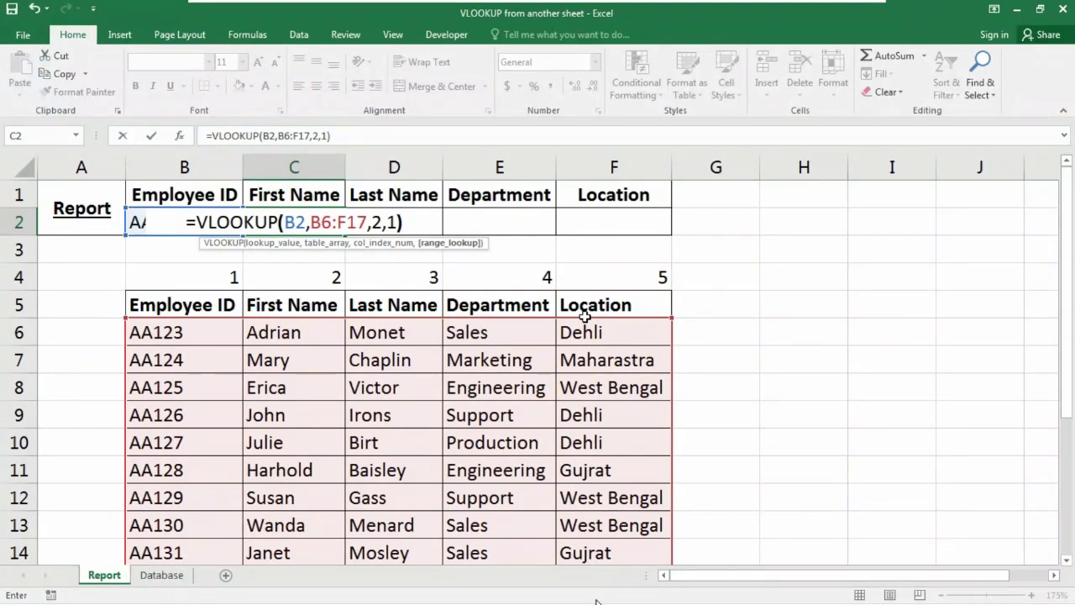
pyautogui.press('Return')
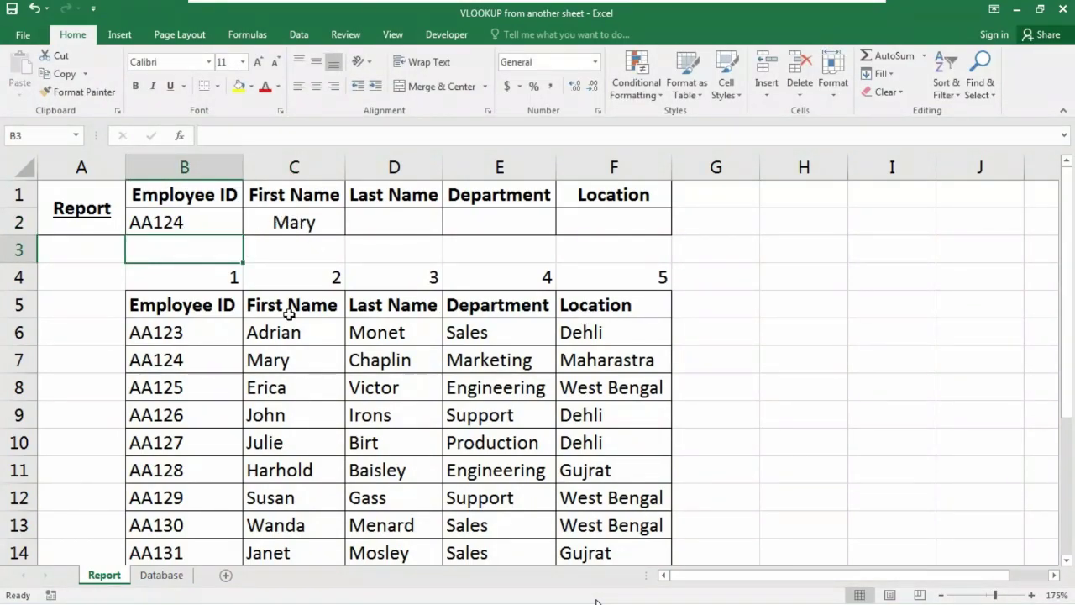
# Copy the First Name lookup formula from C2 into D2 and examine the references it uses.
pyautogui.click(210, 366)
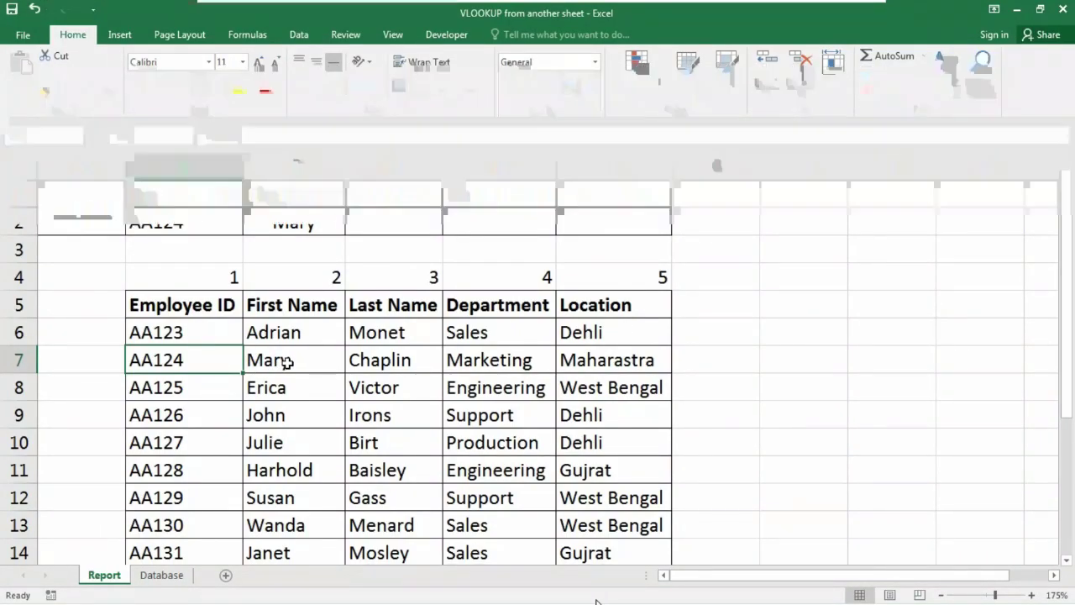
pyautogui.click(397, 226)
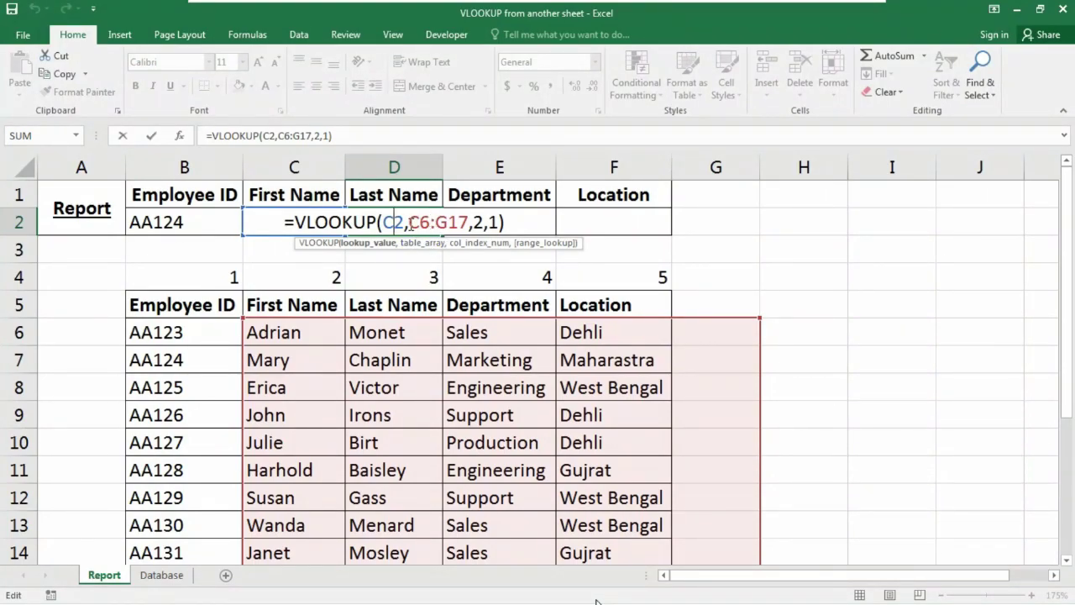
pyautogui.hotkey('ctrl', 'Return')
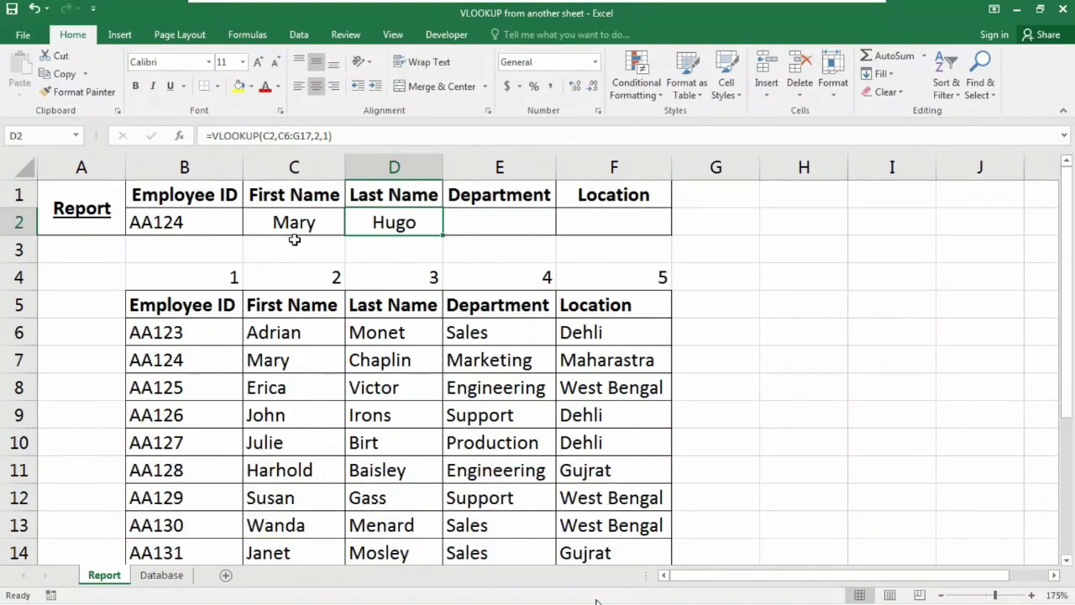
# Clear the trial lookup formulas from report cells C2:E2.
pyautogui.moveTo(281, 221); pyautogui.dragTo(585, 224)
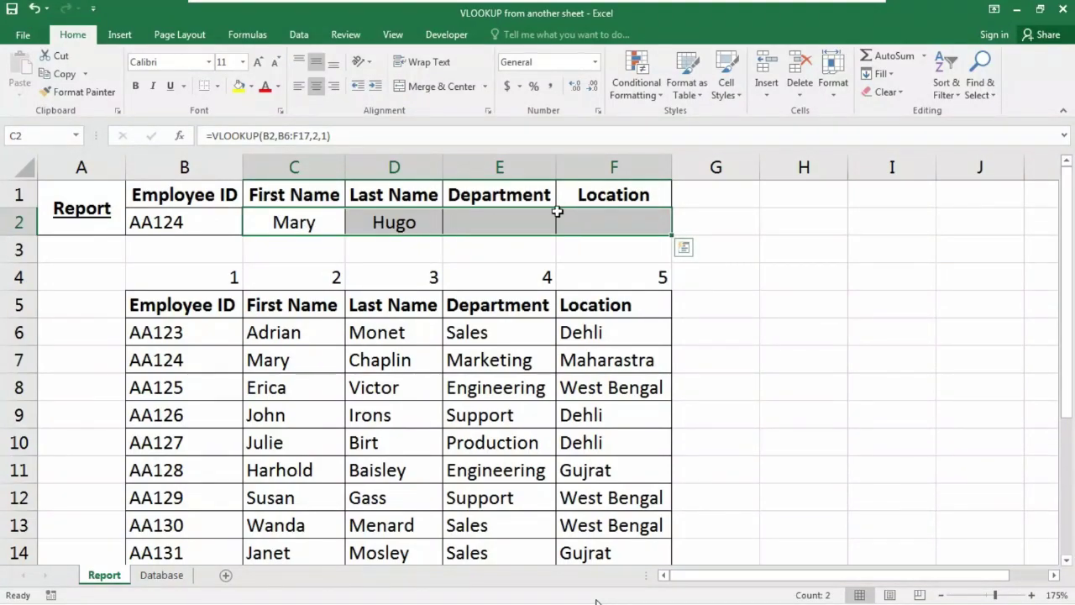
pyautogui.click(718, 227)
pyautogui.moveTo(290, 221); pyautogui.dragTo(542, 222)
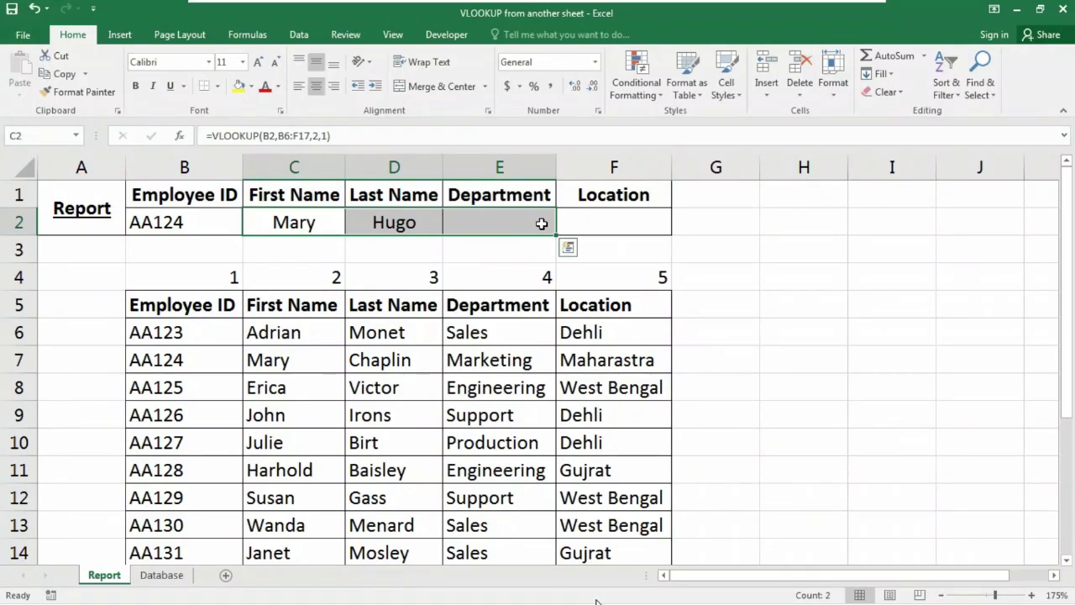
pyautogui.press('Delete')
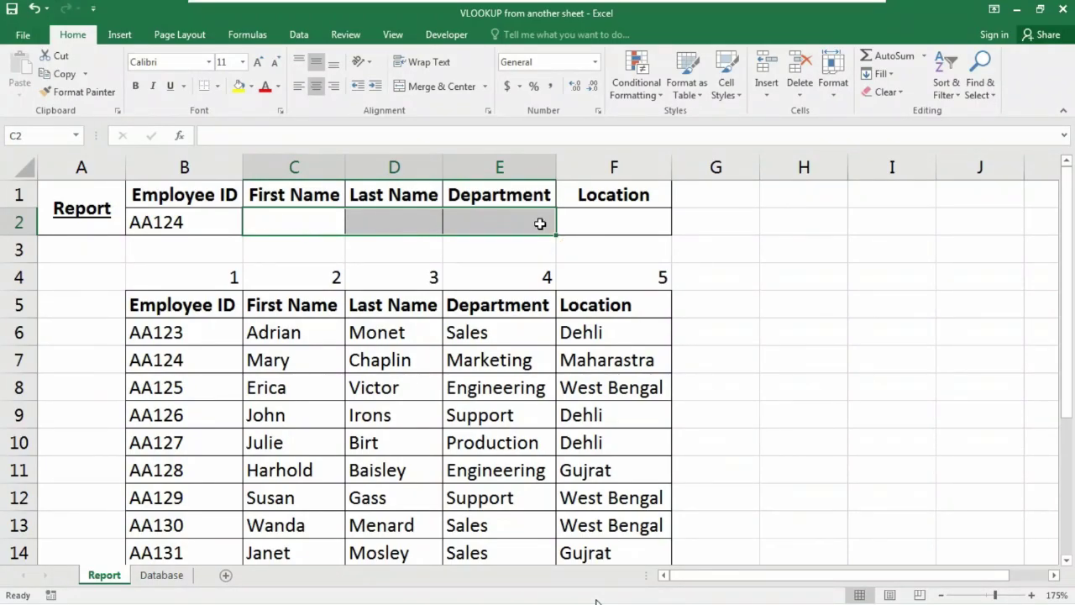
# Start a VLOOKUP across the report cells C2:F2 with B2 as lookup value and B6:F17 as table array.
pyautogui.hotkey('shift', 'Right')
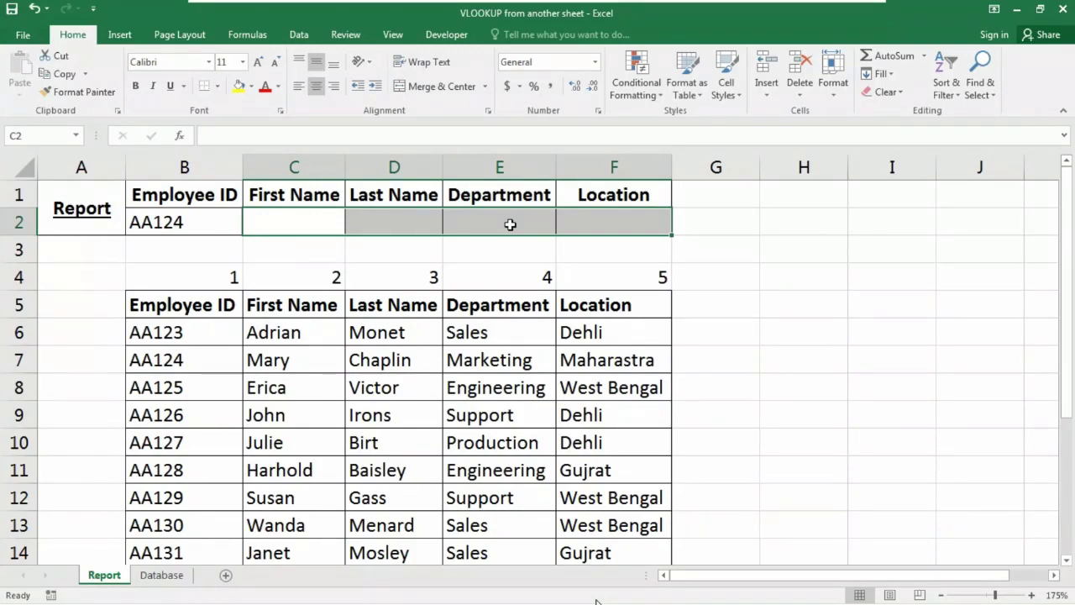
pyautogui.write('=VLOOKUP(')
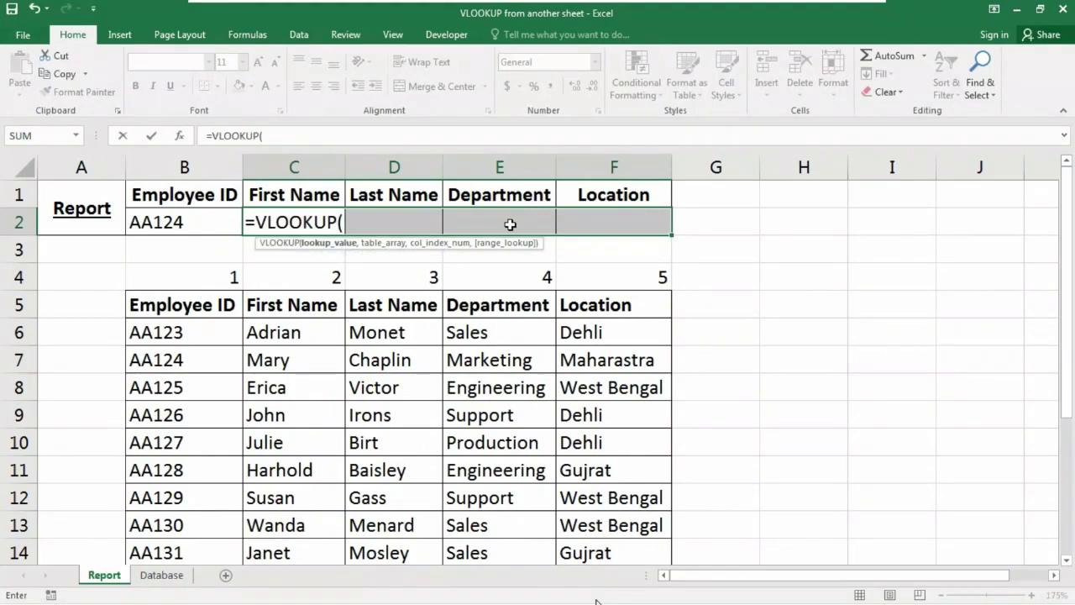
pyautogui.click(181, 224)
pyautogui.write(',')
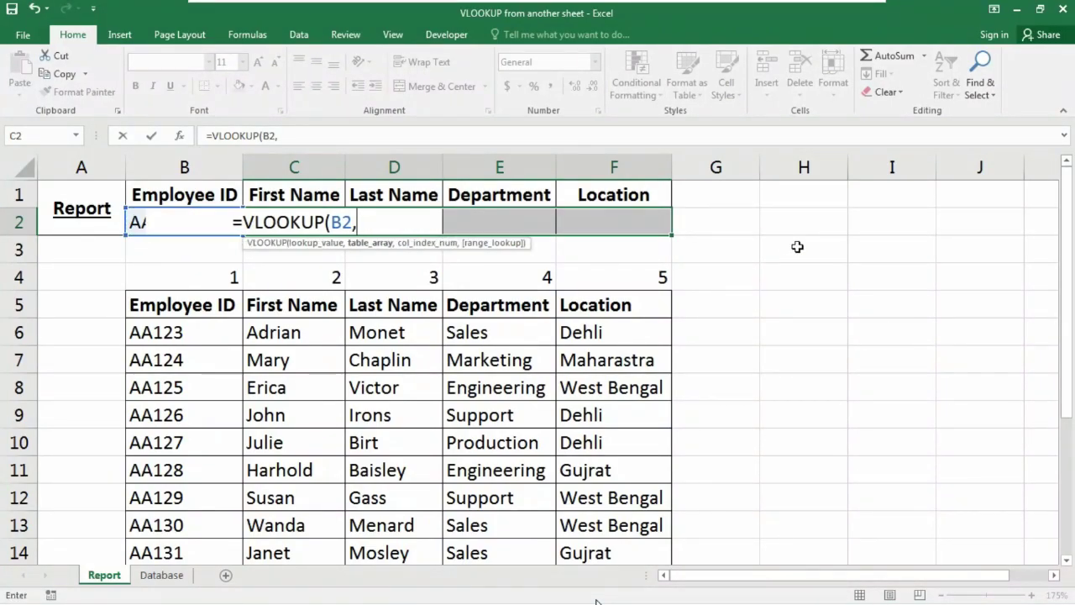
pyautogui.click(157, 333)
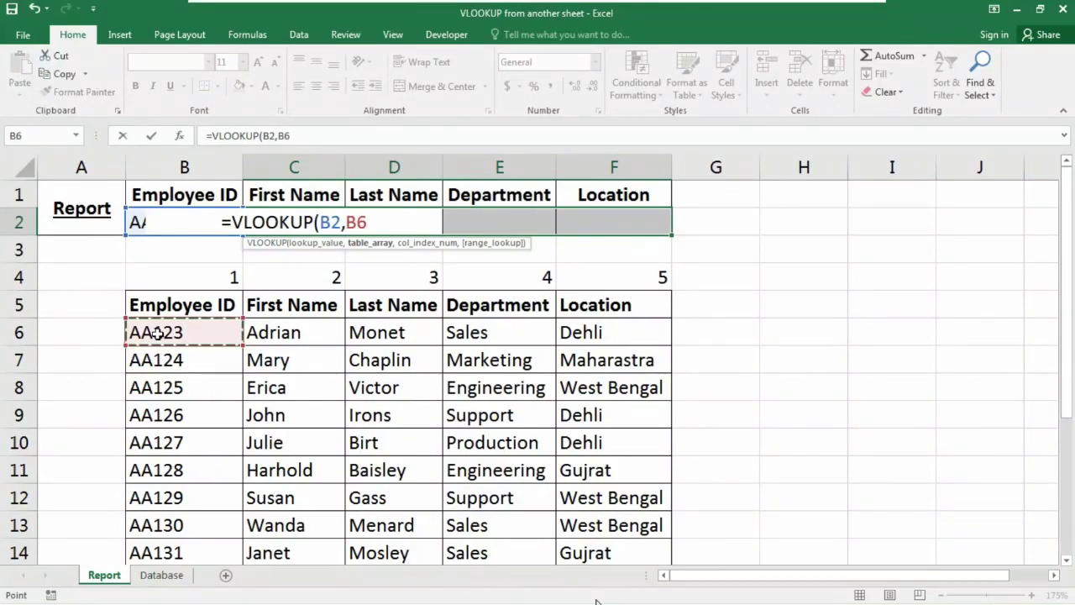
pyautogui.hotkey('ctrl', 'shift', 'Down')
pyautogui.hotkey('ctrl', 'shift', 'Right')
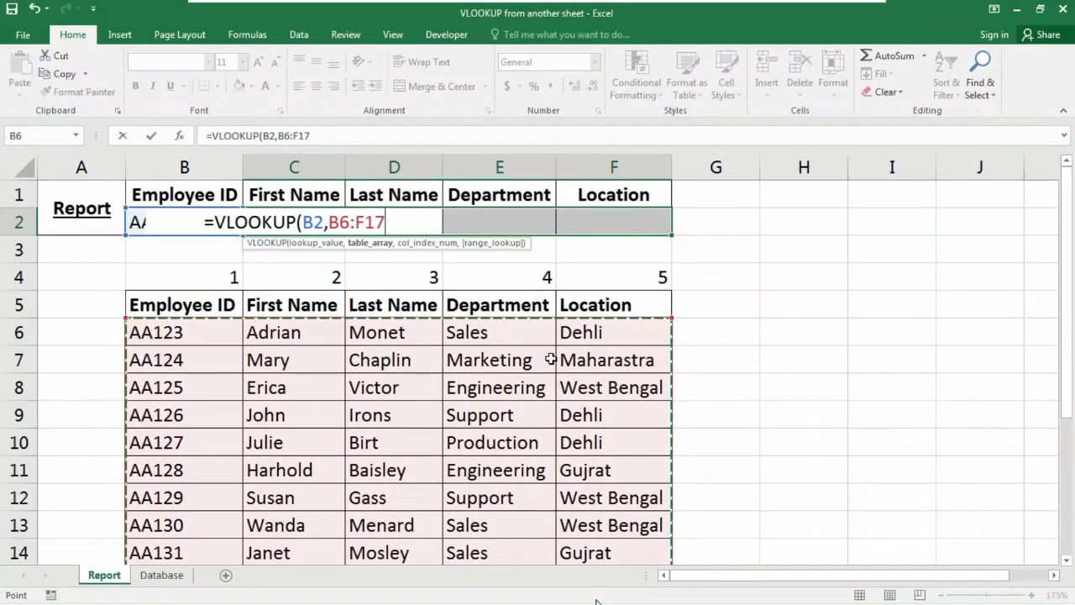
pyautogui.write(',')
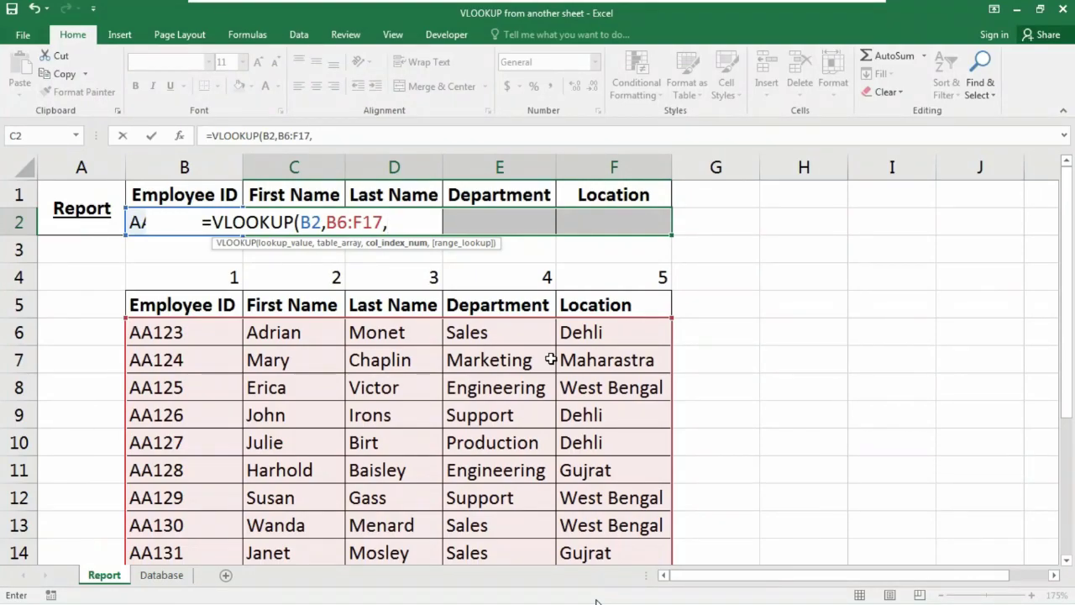
# Complete the VLOOKUP with column indexes {2,3,4,5} and range lookup 1, entering it as an array formula across C2:F2.
pyautogui.write('{')
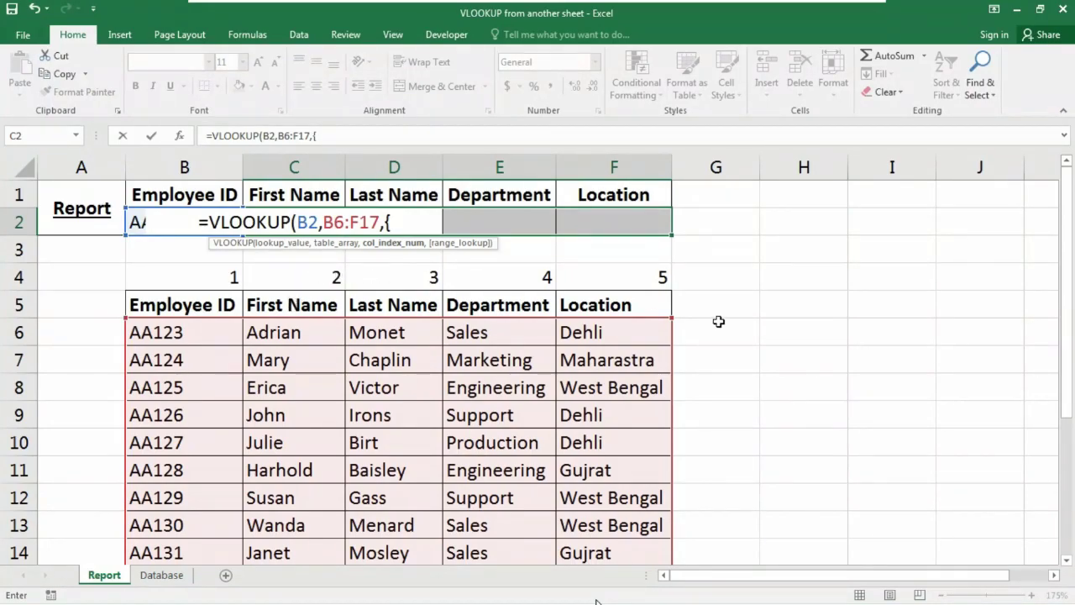
pyautogui.write('2')
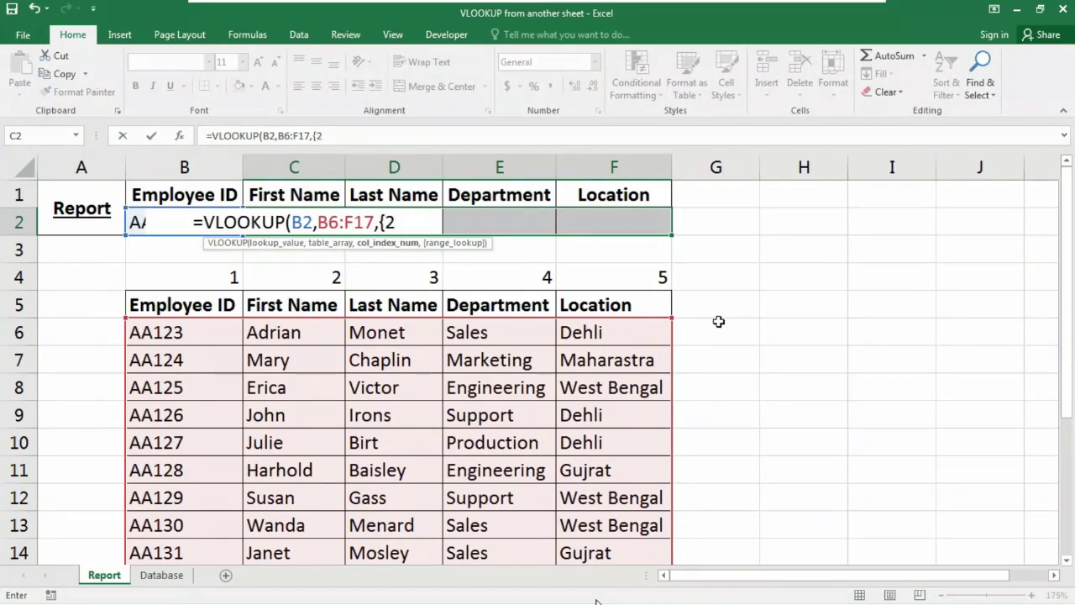
pyautogui.write(',')
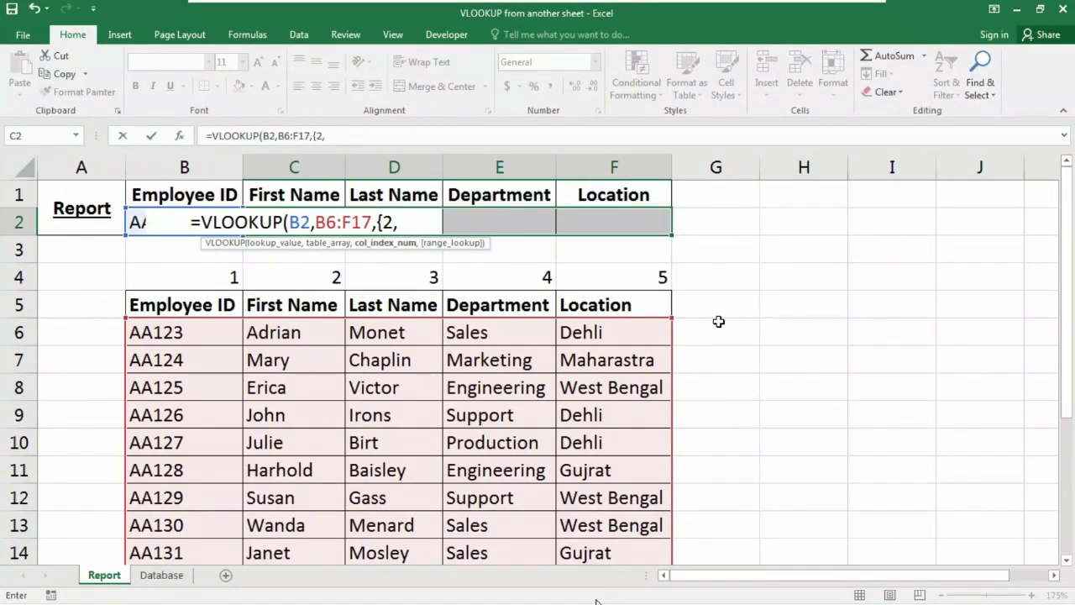
pyautogui.write('3')
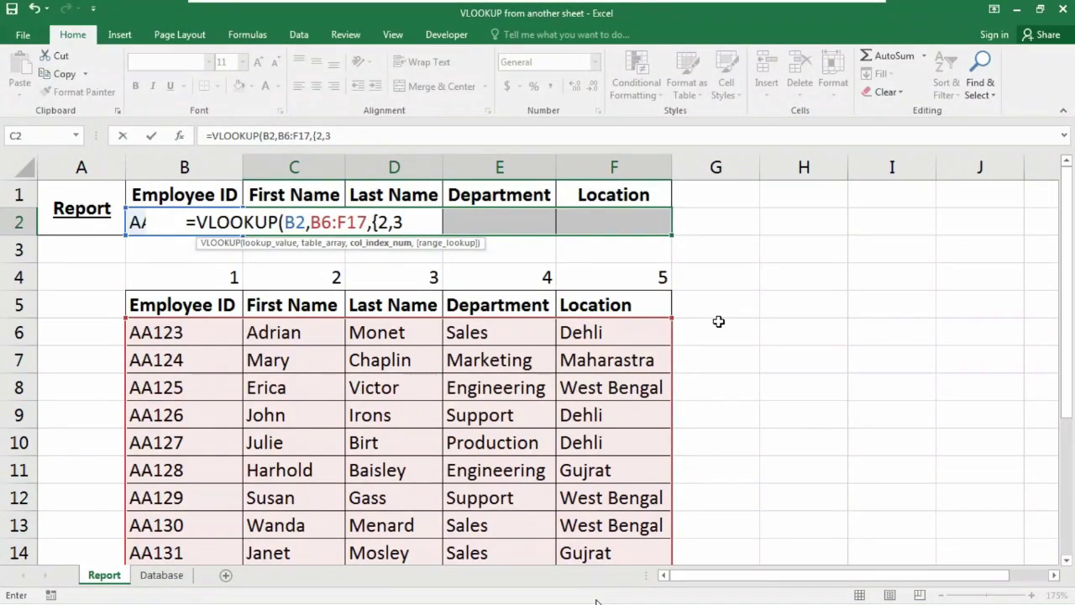
pyautogui.write(',4,')
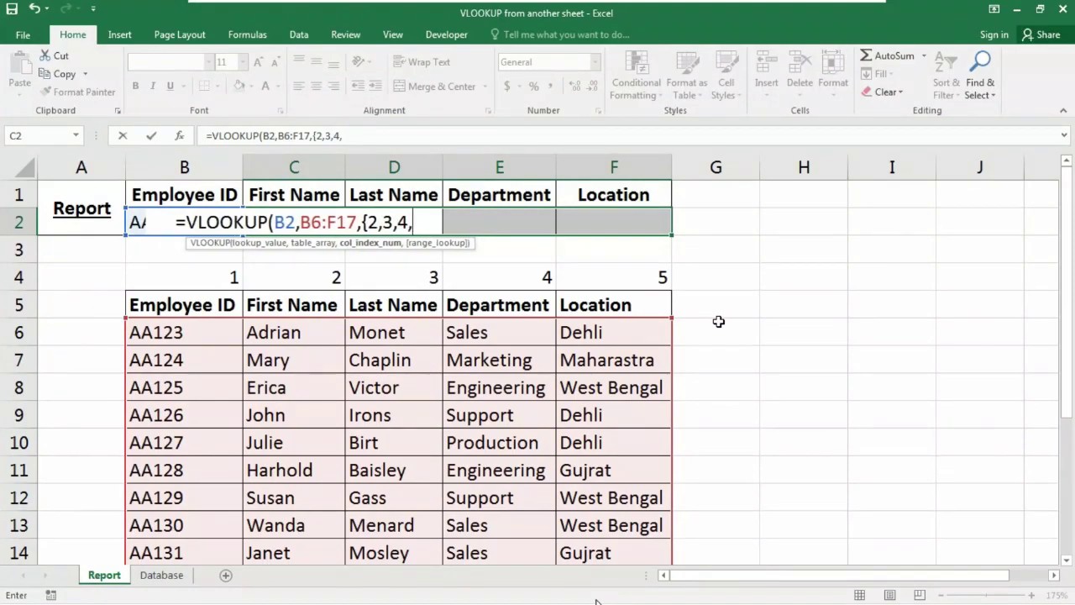
pyautogui.write('5')
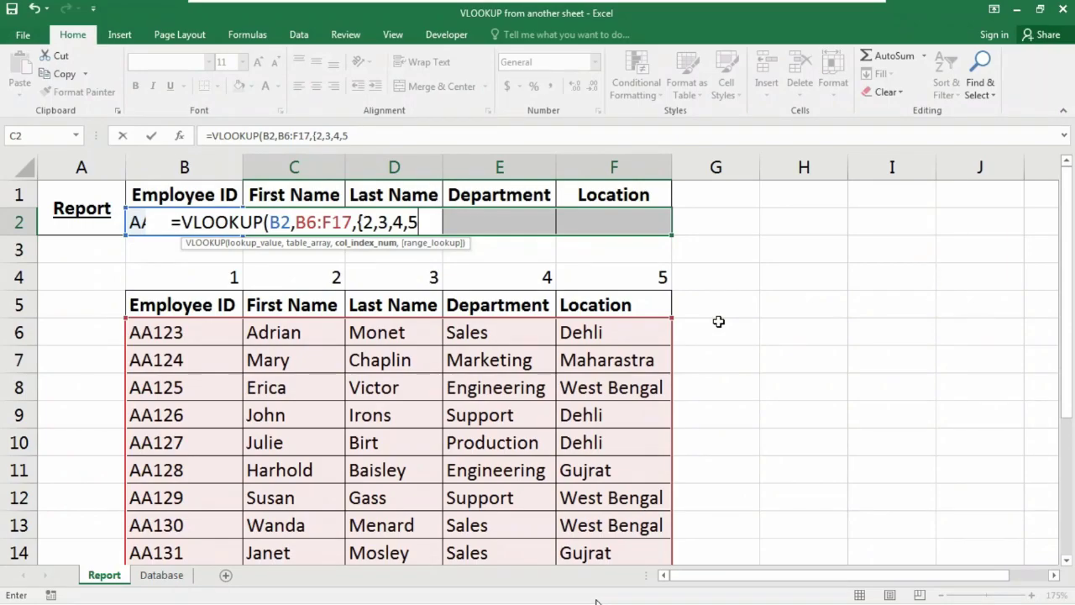
pyautogui.write('},')
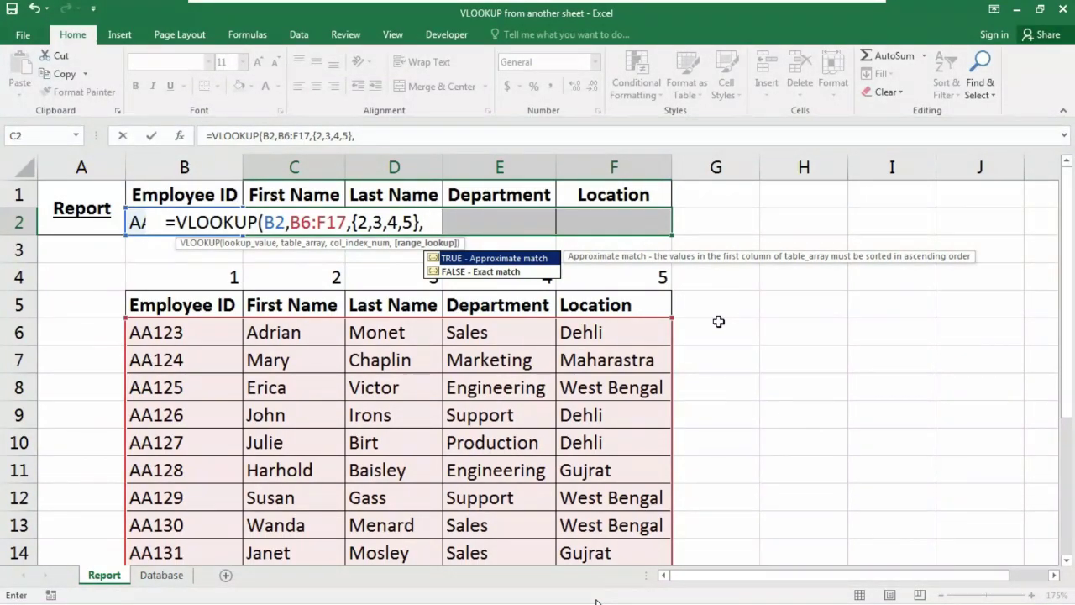
pyautogui.write('1')
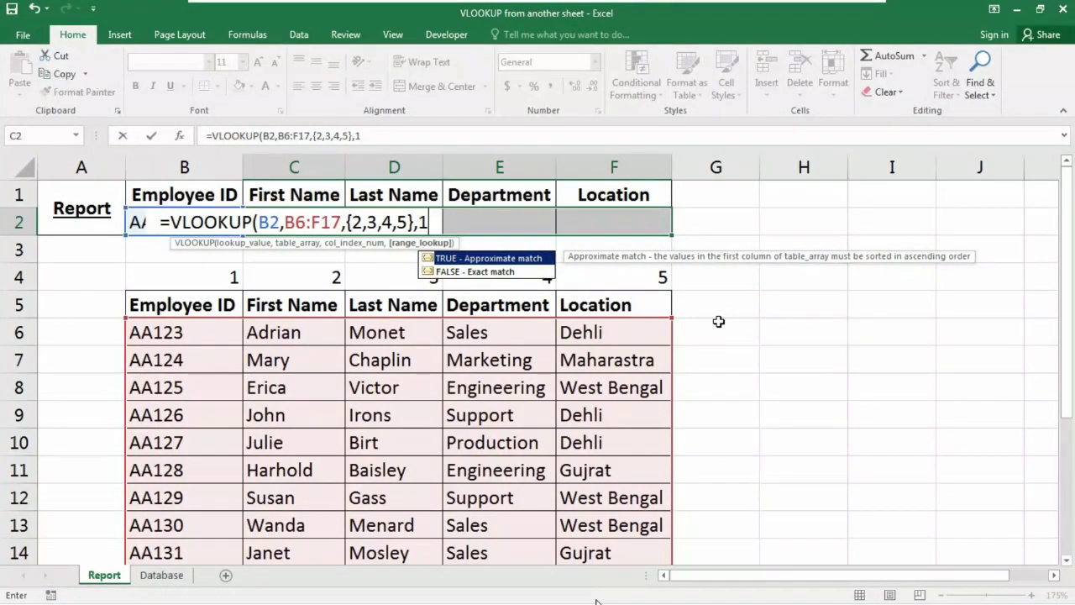
pyautogui.write(')')
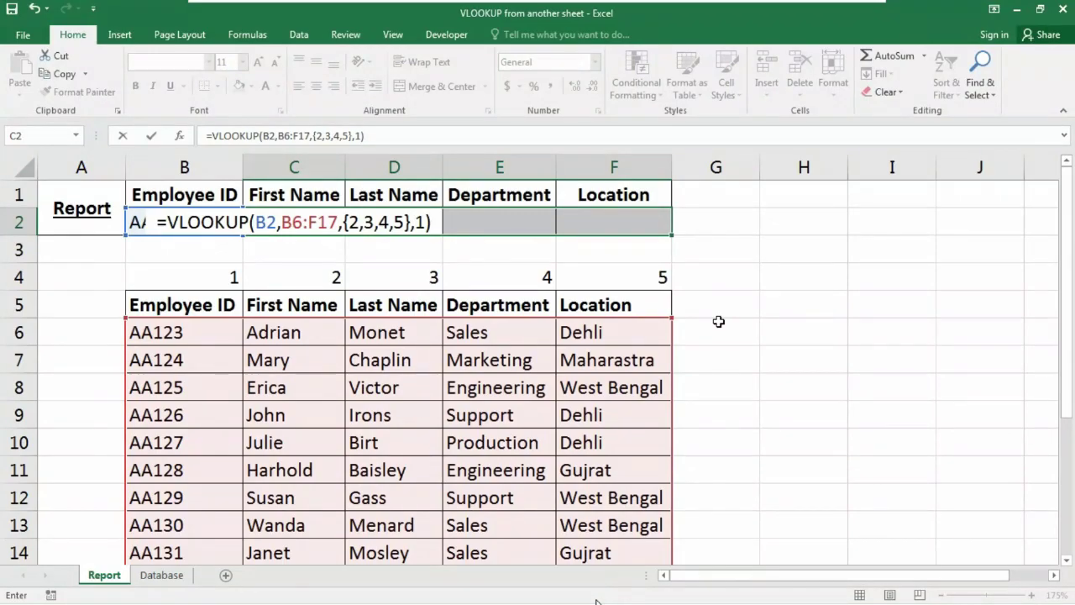
pyautogui.hotkey('ctrl', 'shift', 'Return')
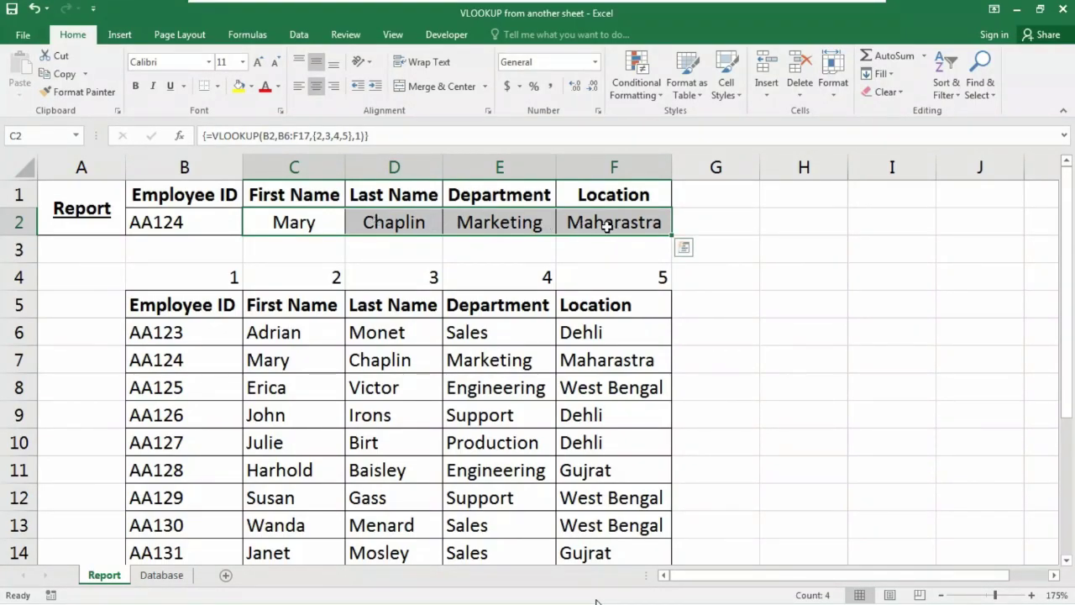
pyautogui.click(798, 229)
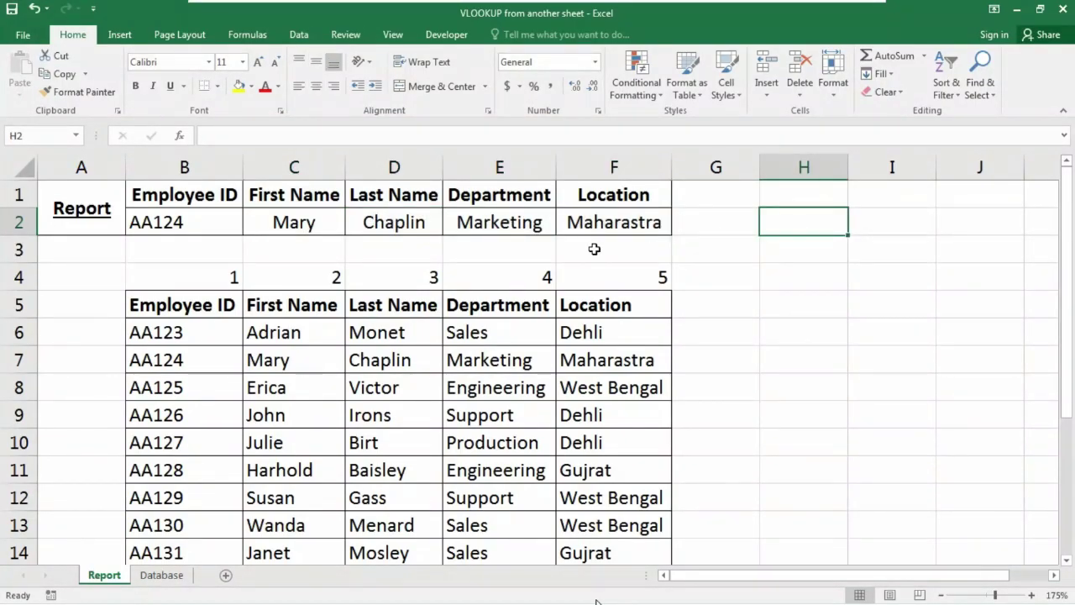
# Change the report's Employee ID in B2 to the ID listed in cell B6.
pyautogui.click(206, 224)
pyautogui.doubleClick(207, 222)
pyautogui.press('BackSpace')
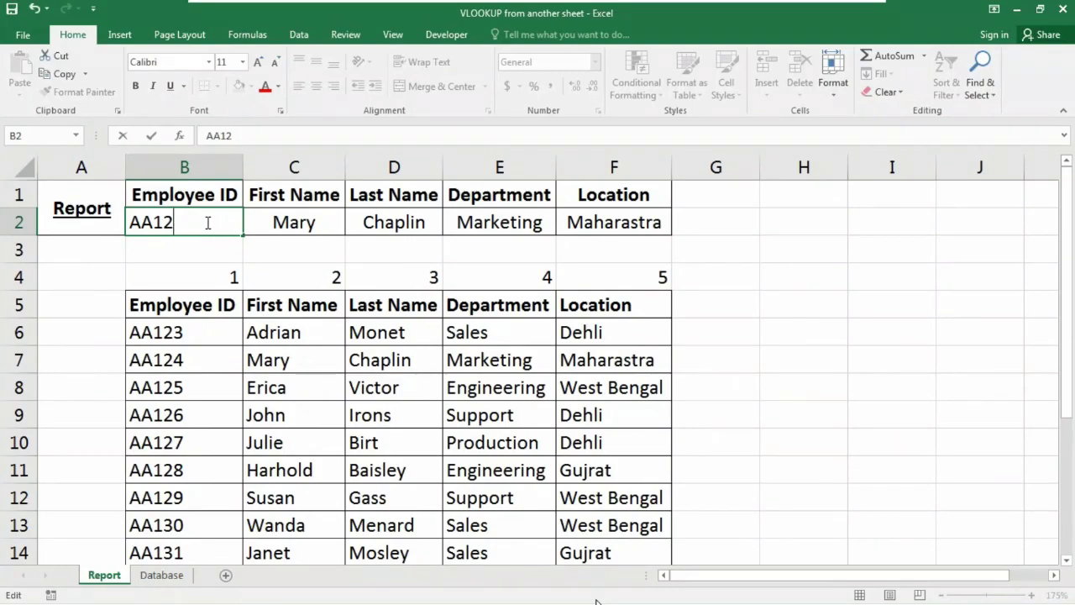
pyautogui.write('3')
pyautogui.hotkey('ctrl', 'Return')
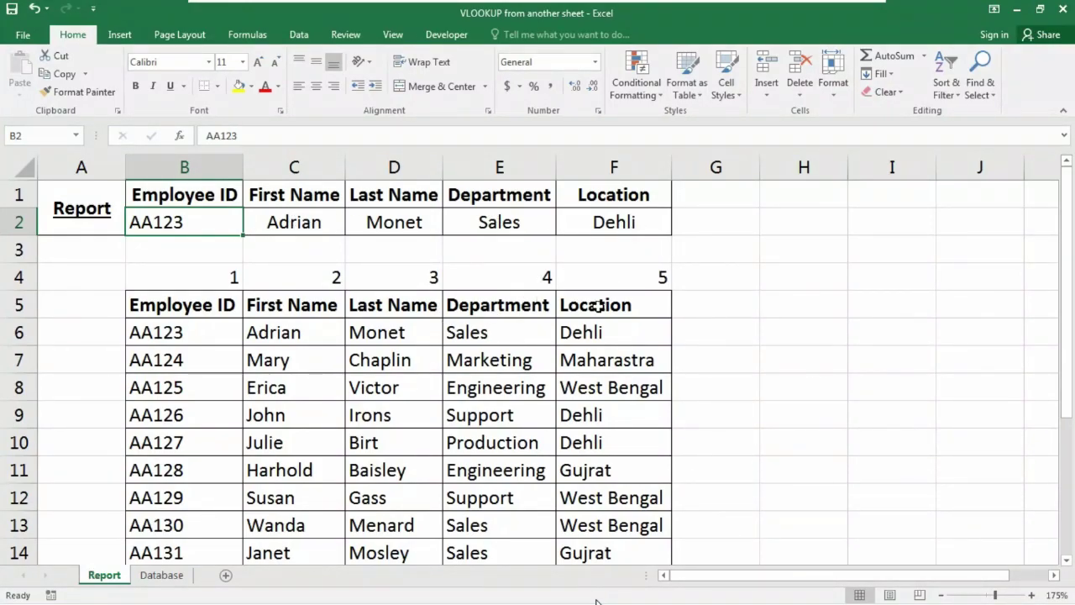
# Clear the array lookup formula from report cells C2:F2.
pyautogui.press('Right')
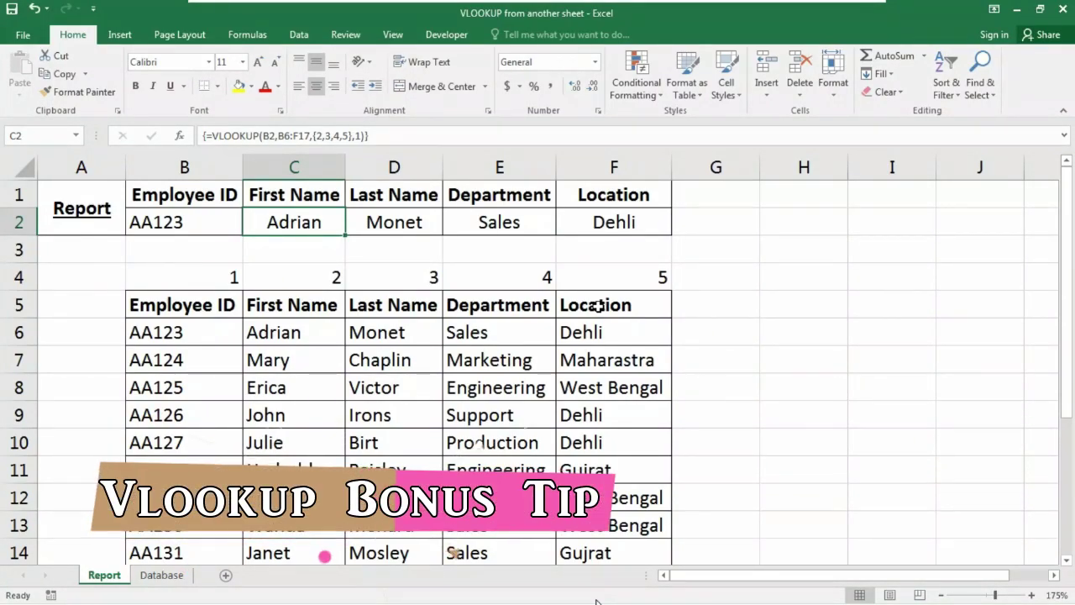
pyautogui.hotkey('ctrl', 'v')
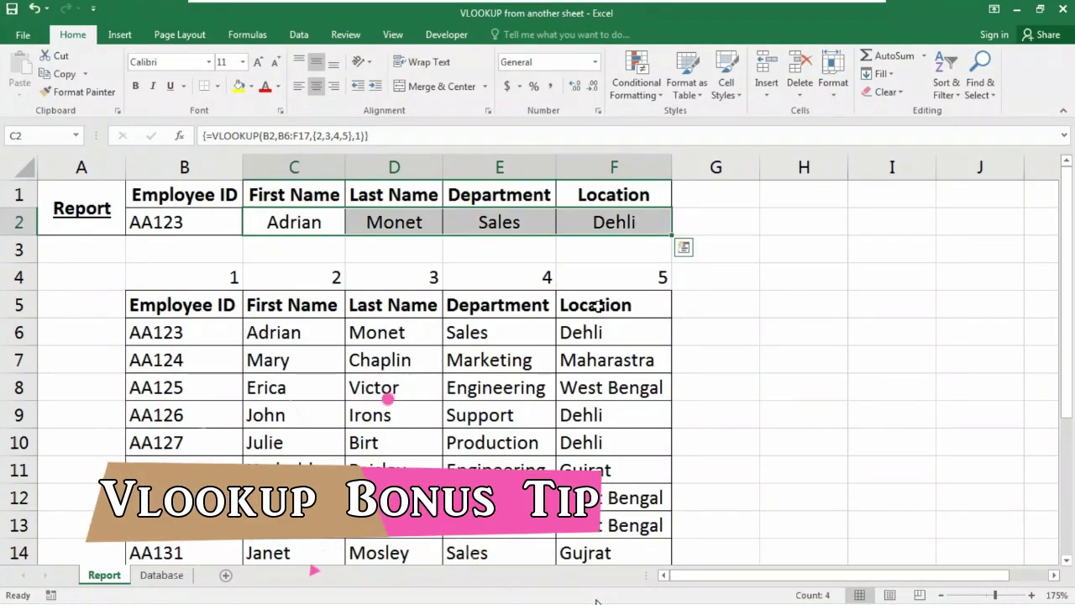
pyautogui.press('Delete')
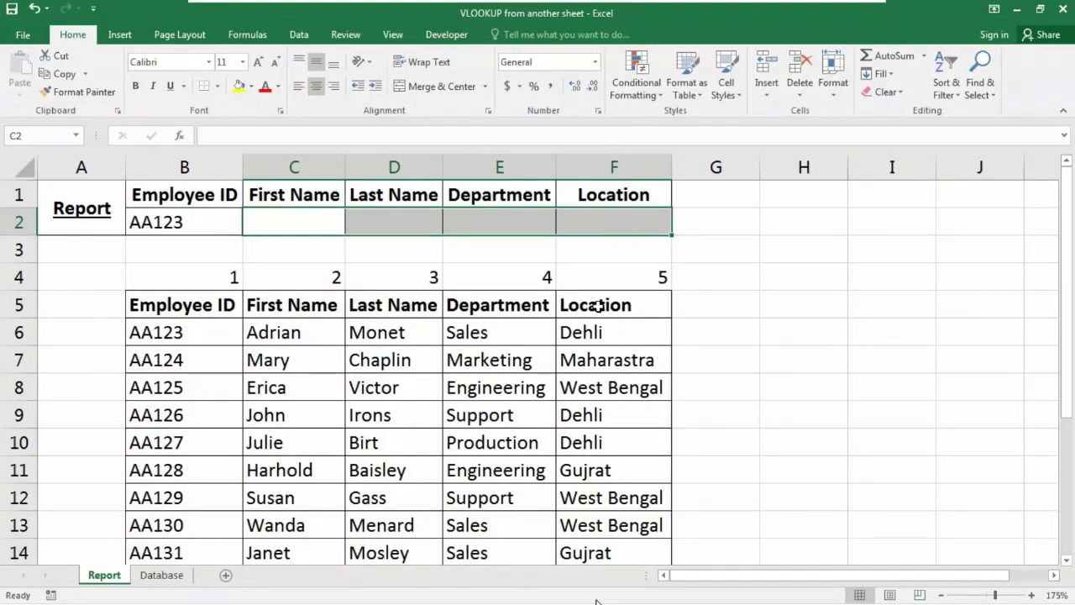
pyautogui.click(766, 311)
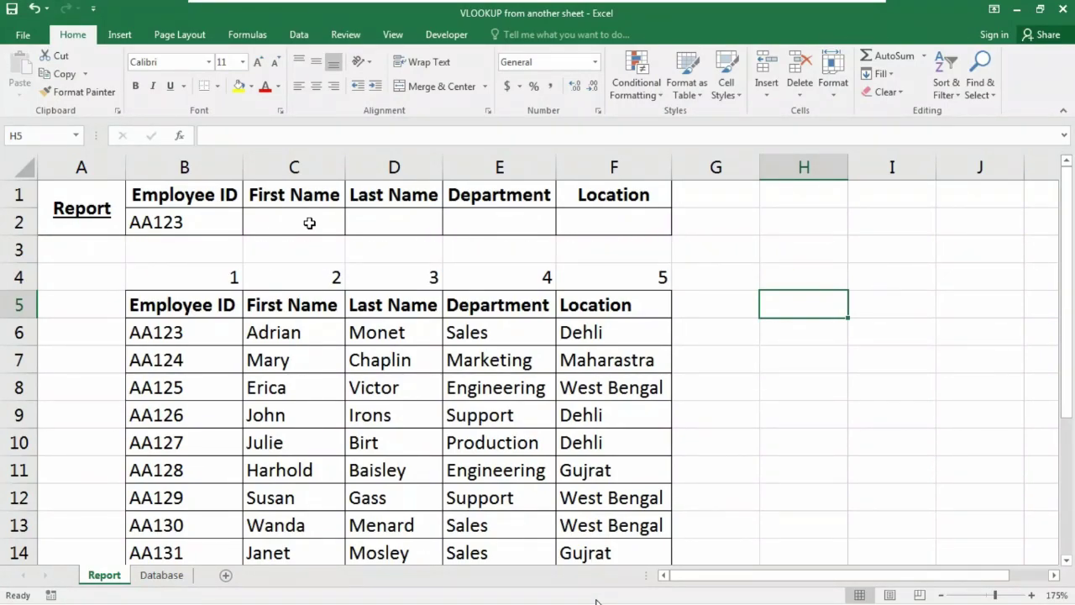
# Name the employee data range B6:F17 DATABASE.
pyautogui.click(173, 327)
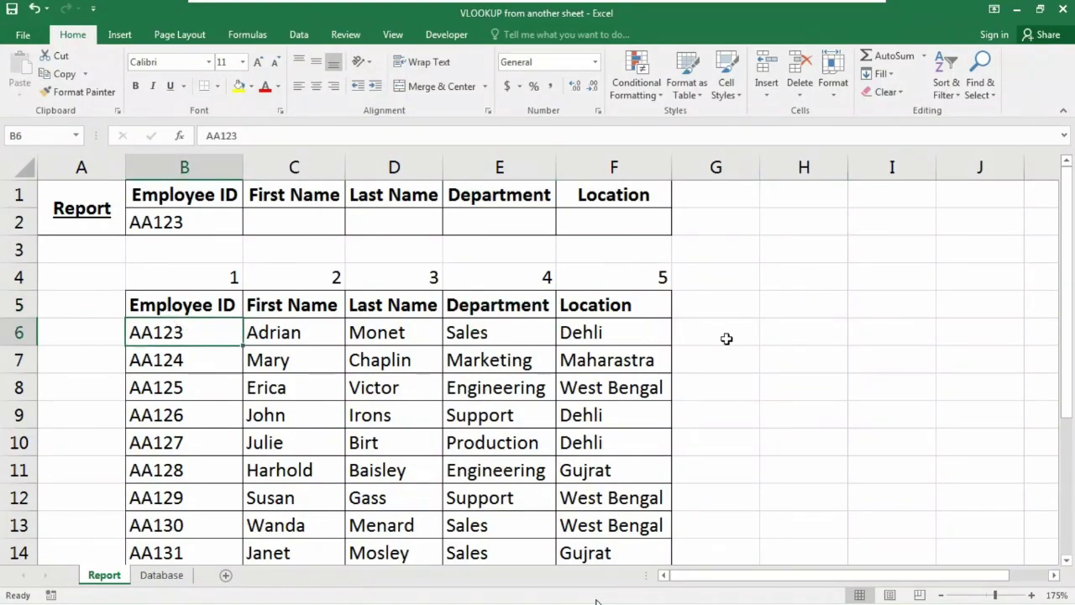
pyautogui.scroll(-2, 727, 338)
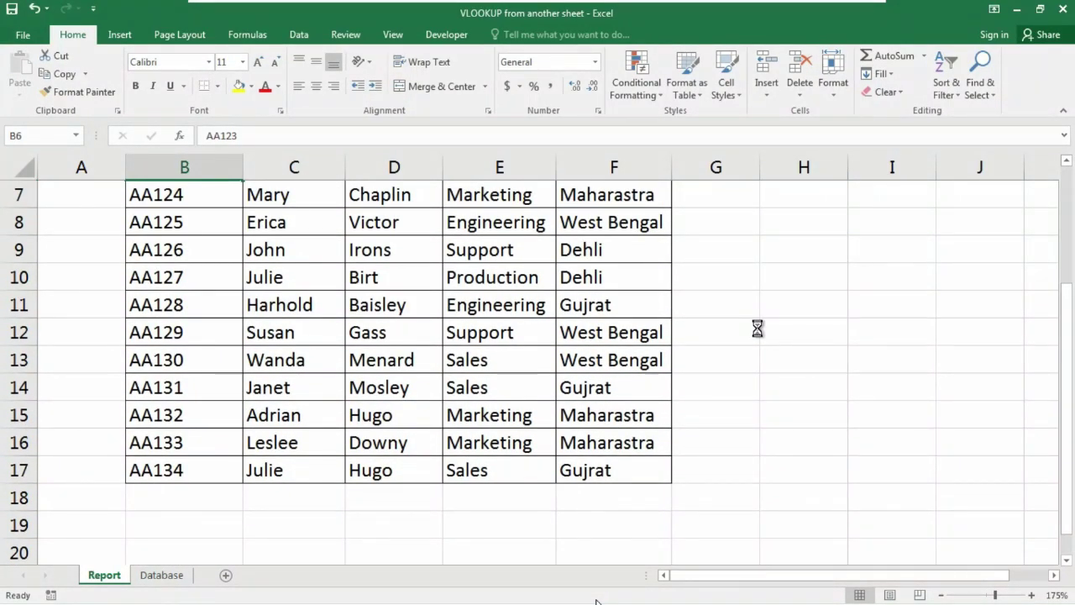
pyautogui.scroll(-2, 756, 328)
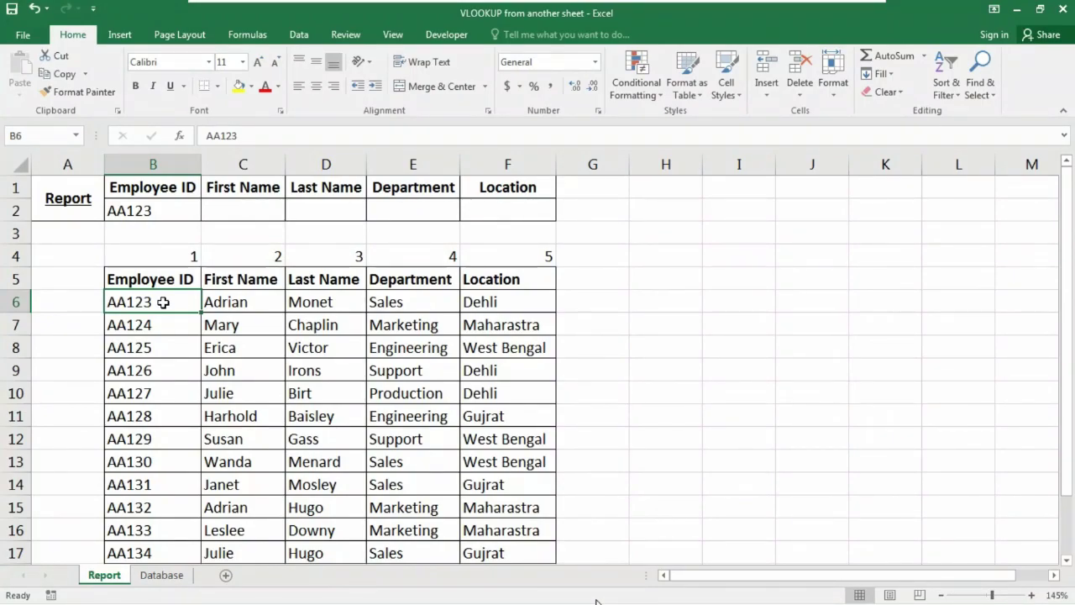
pyautogui.hotkey('ctrl', 'shift', 'Right')
pyautogui.hotkey('ctrl', 'shift', 'Down')
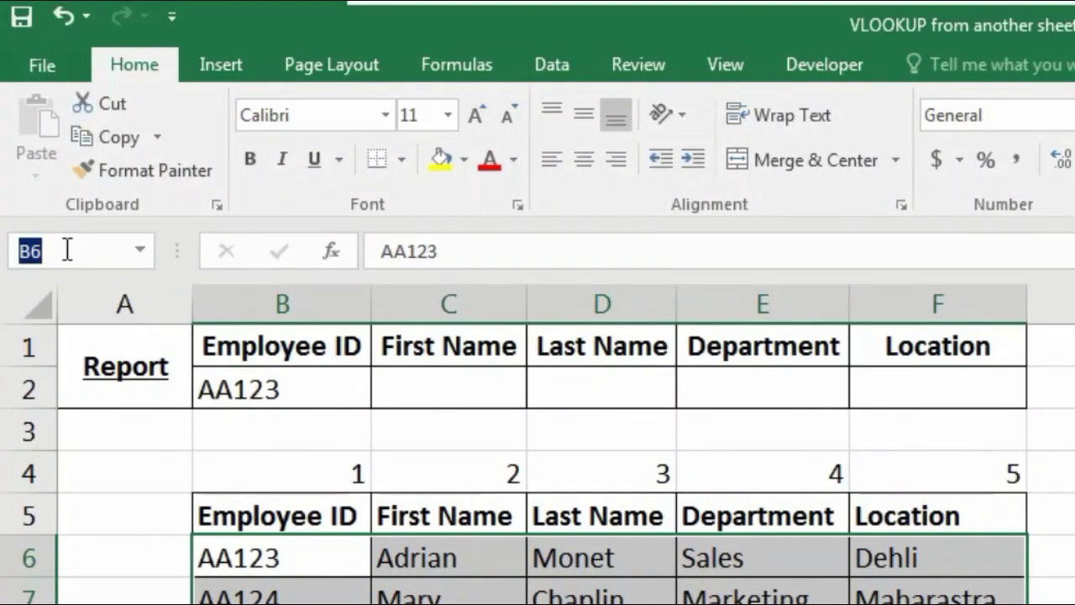
pyautogui.write('DATABASE')
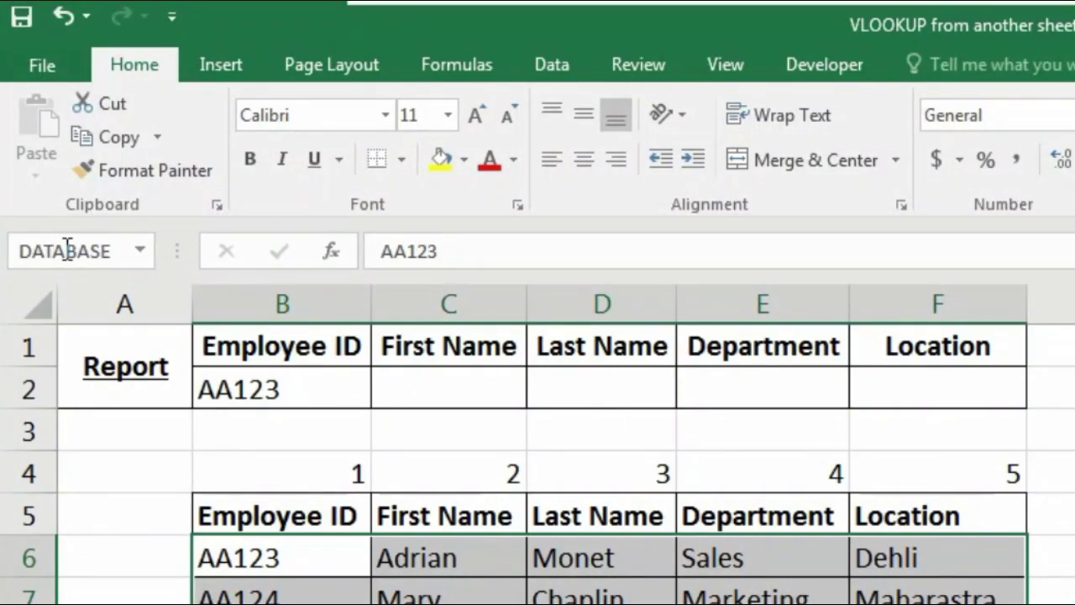
pyautogui.press('Return')
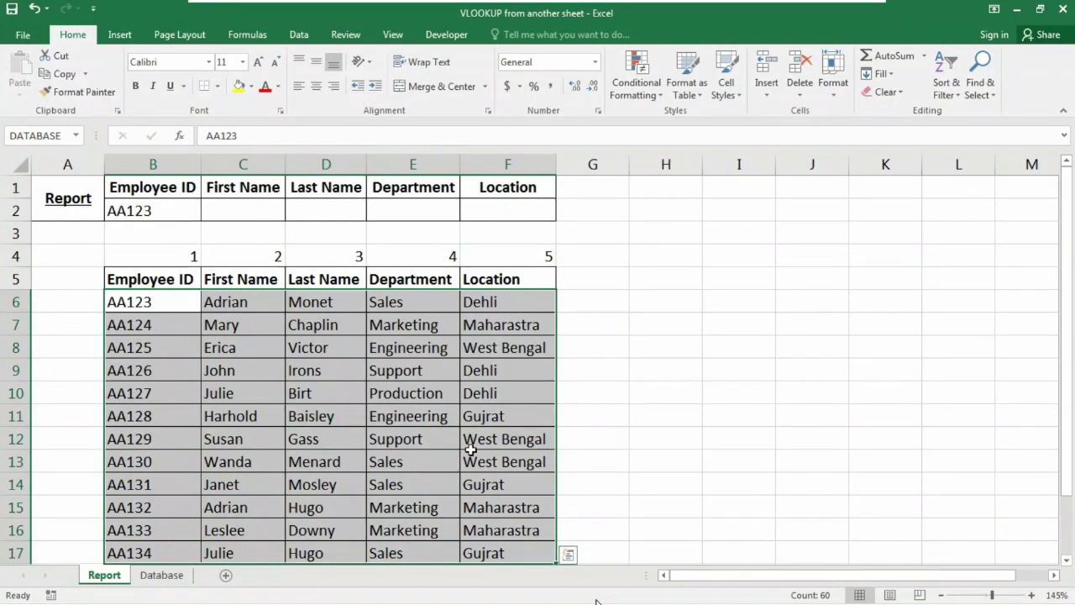
# Check in the Name Manager which range the name DATABASE refers to.
pyautogui.click(246, 34)
pyautogui.click(452, 88)
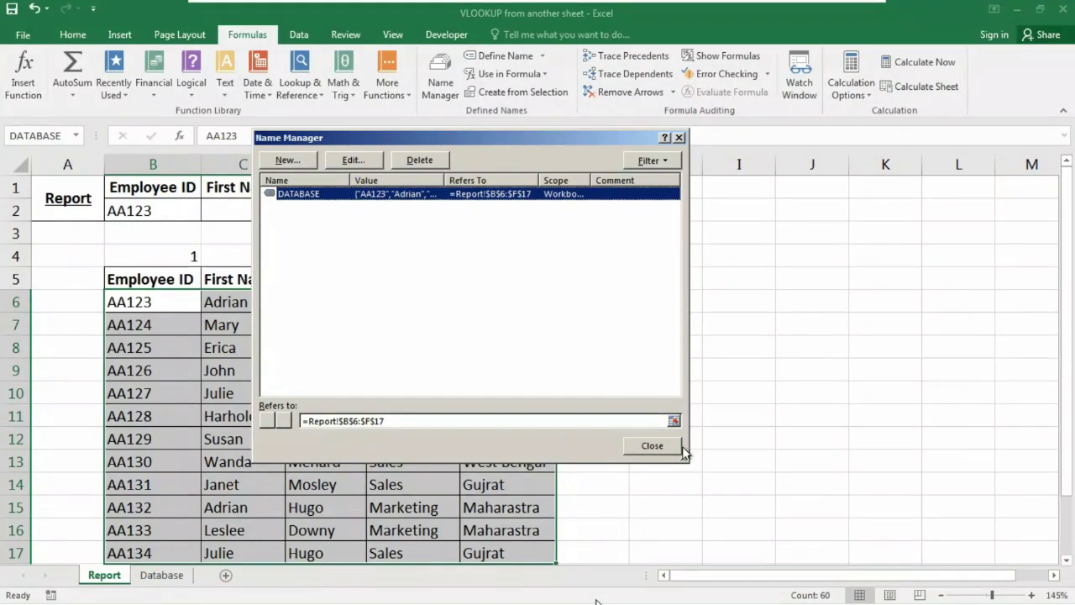
pyautogui.click(655, 446)
# Enter =VLOOKUP(B2,DATABASE,2,1) in the report's First Name cell C2, using the named range as the table.
pyautogui.click(246, 207)
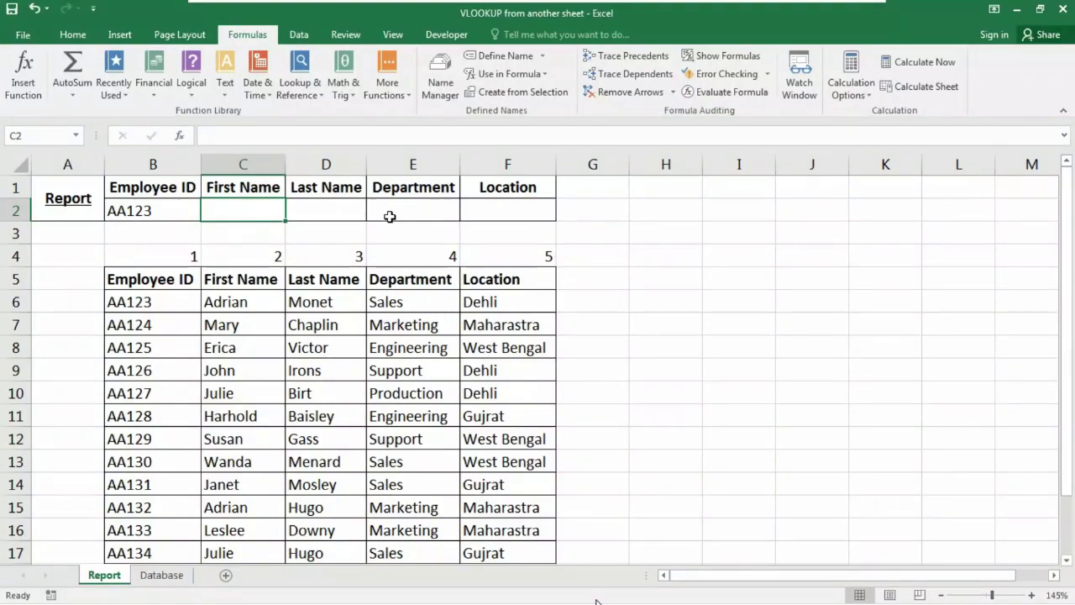
pyautogui.write('=VLOOKUP(')
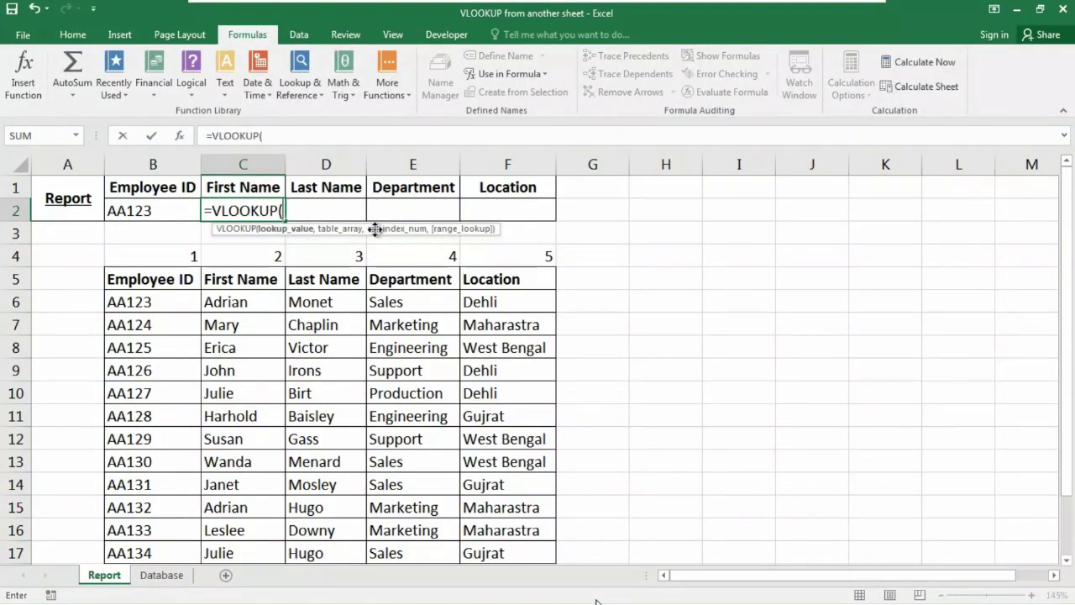
pyautogui.click(134, 210)
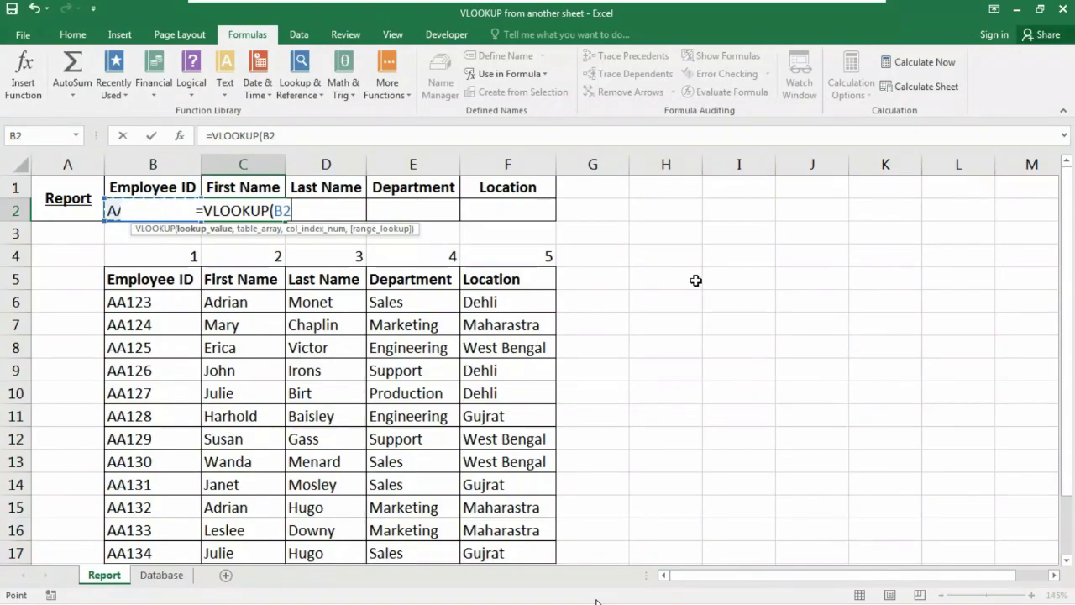
pyautogui.write(',')
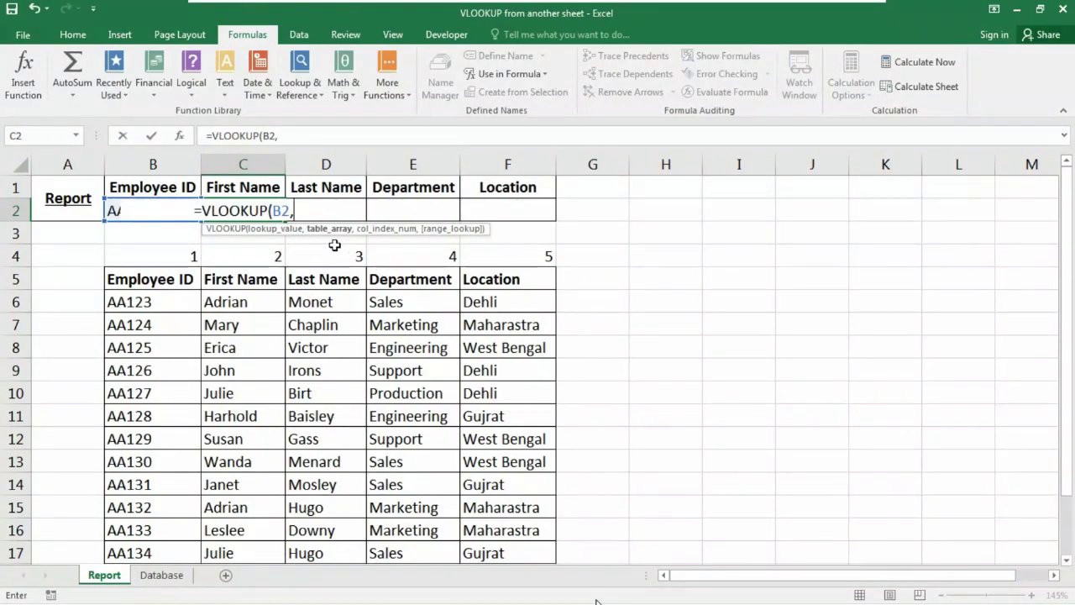
pyautogui.write('DATA')
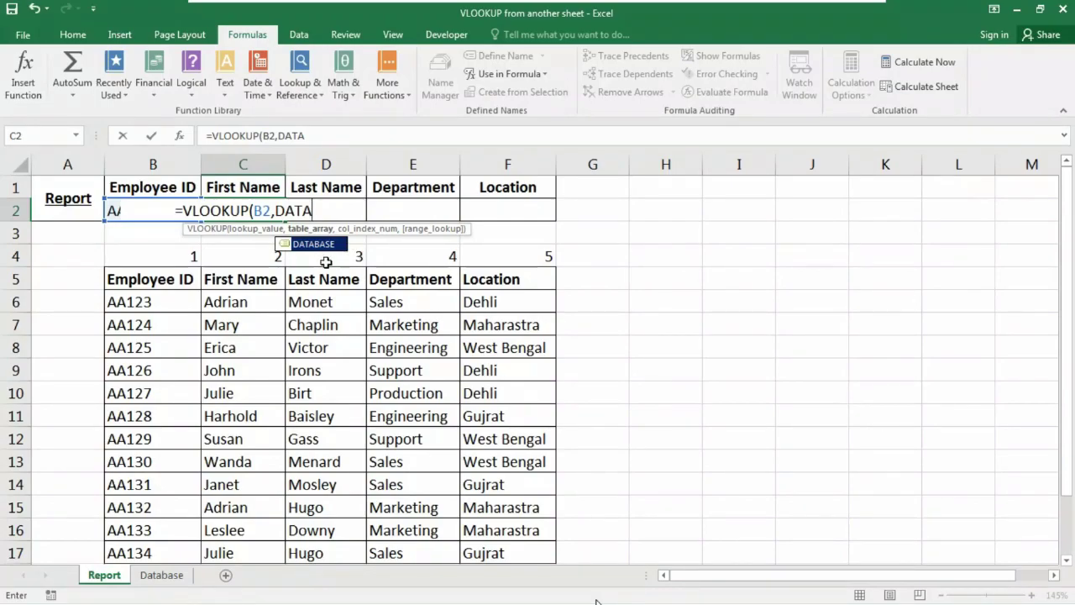
pyautogui.press('Tab')
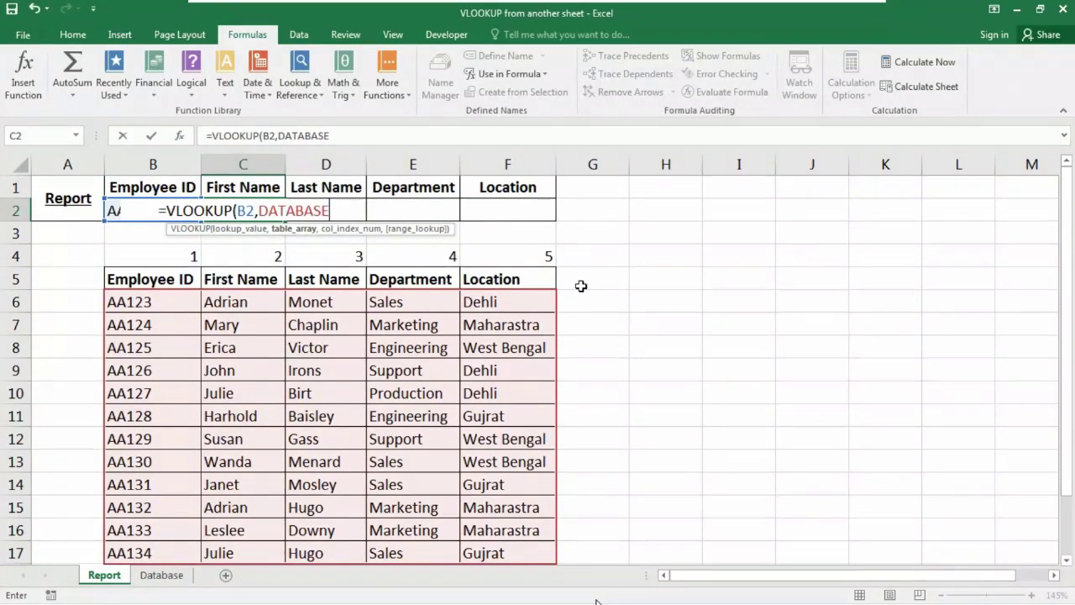
pyautogui.write(',')
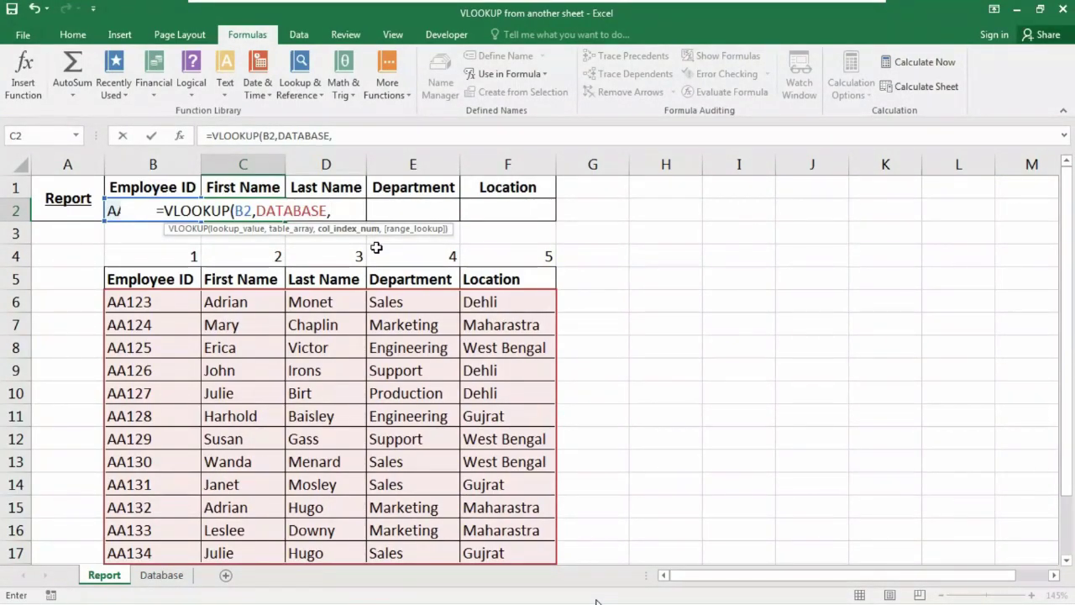
pyautogui.write('2')
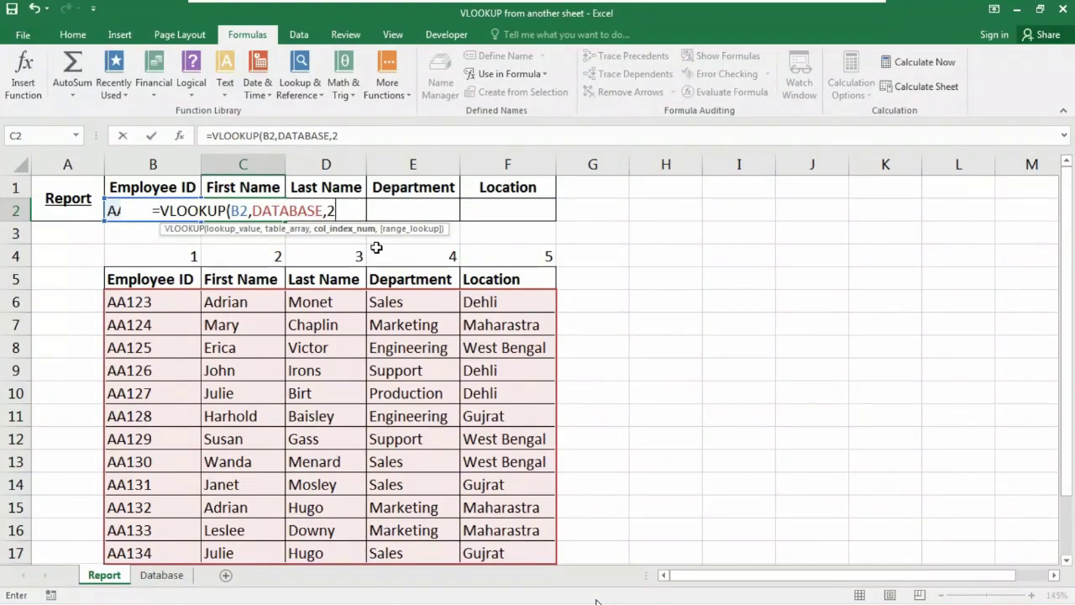
pyautogui.write(',1')
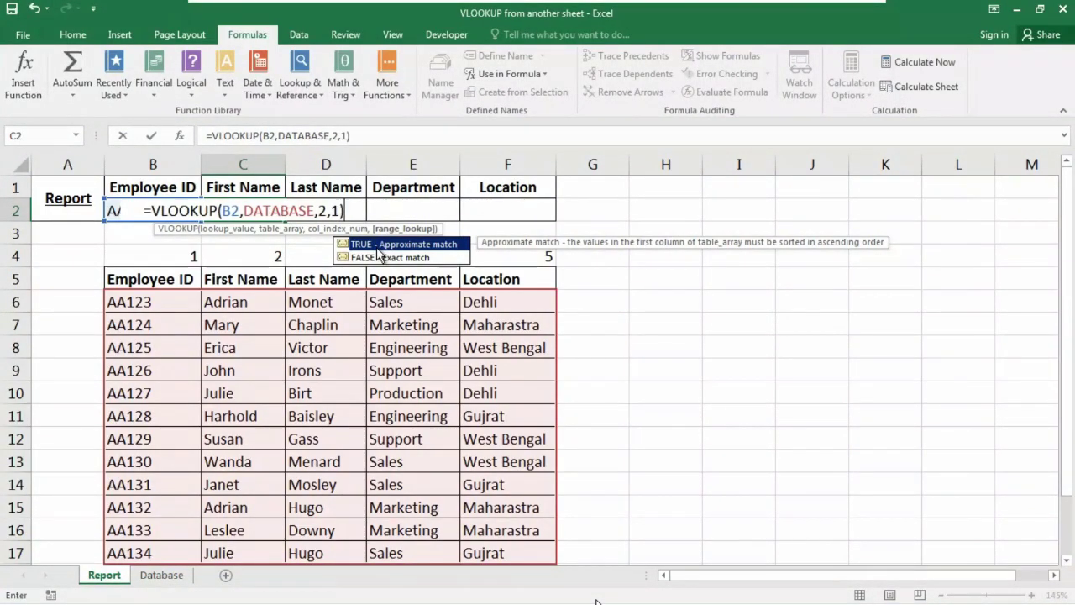
pyautogui.write(')')
pyautogui.press('Return')
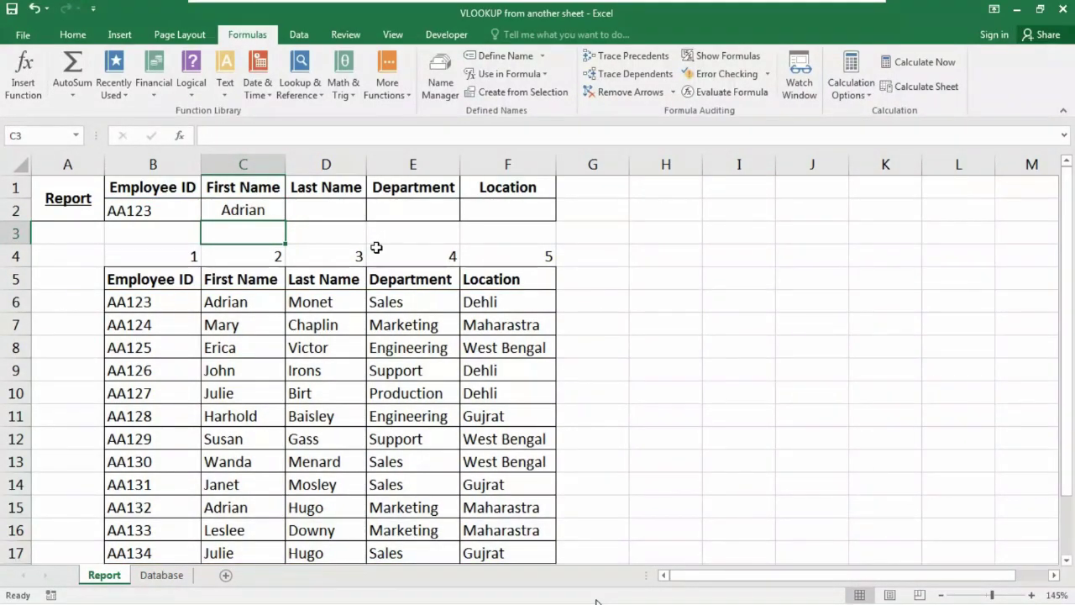
# Clear the named-range lookup formula from the First Name cell C2.
pyautogui.press('Up')
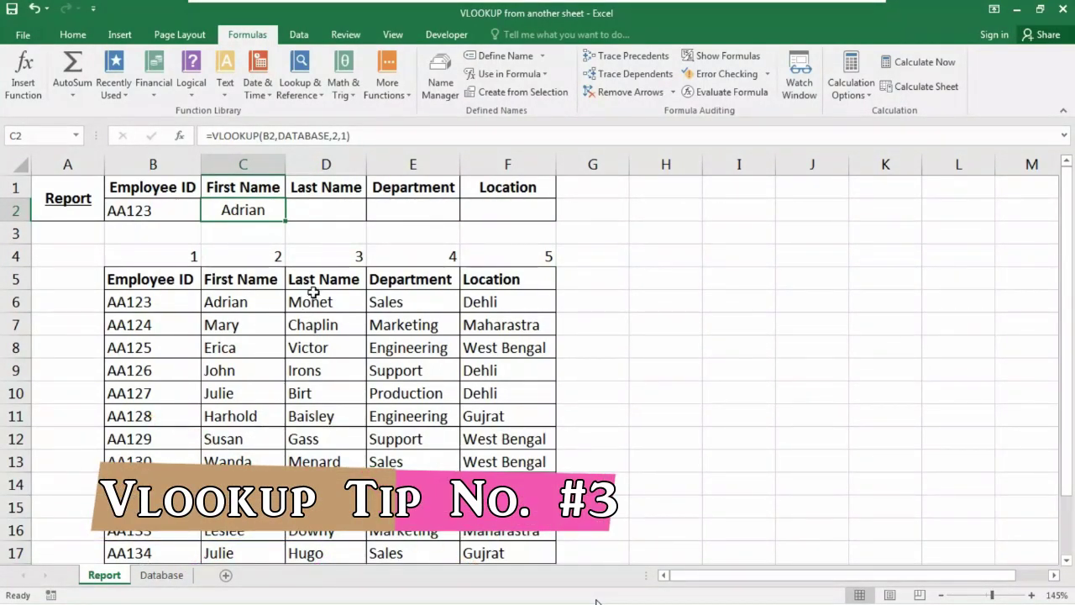
pyautogui.press('Delete')
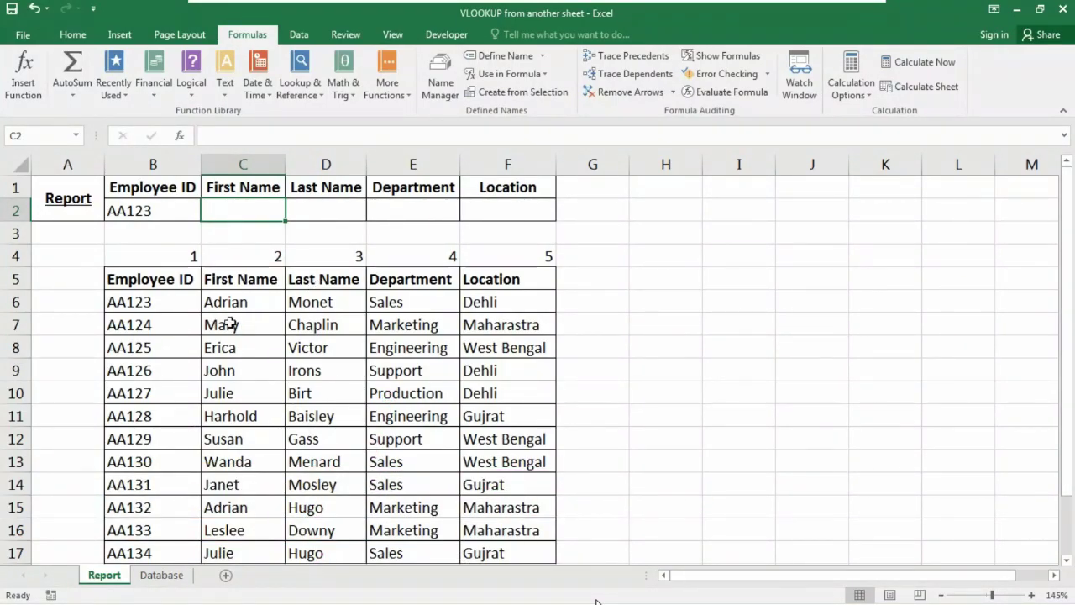
pyautogui.click(110, 300)
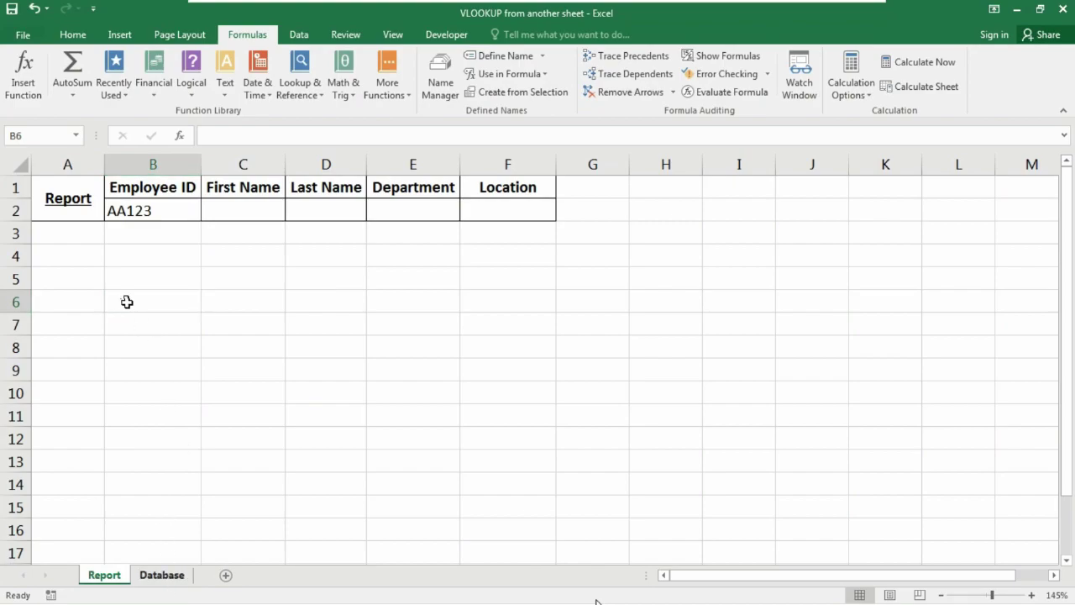
# Check the extent of the employee records on the Database sheet and note the range A2:E13 in Report cell H2.
pyautogui.click(159, 576)
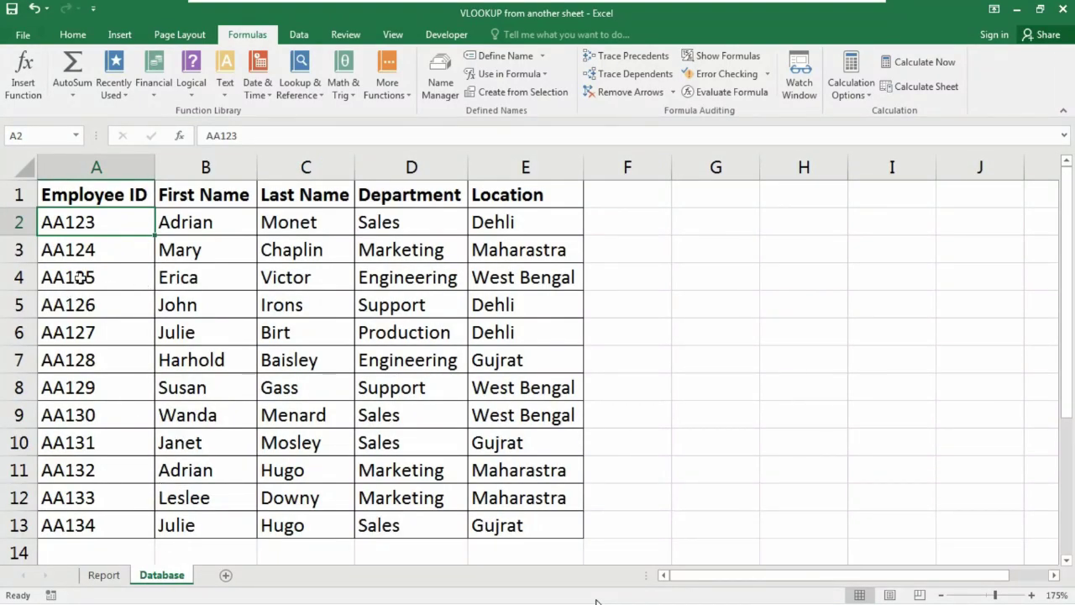
pyautogui.click(109, 581)
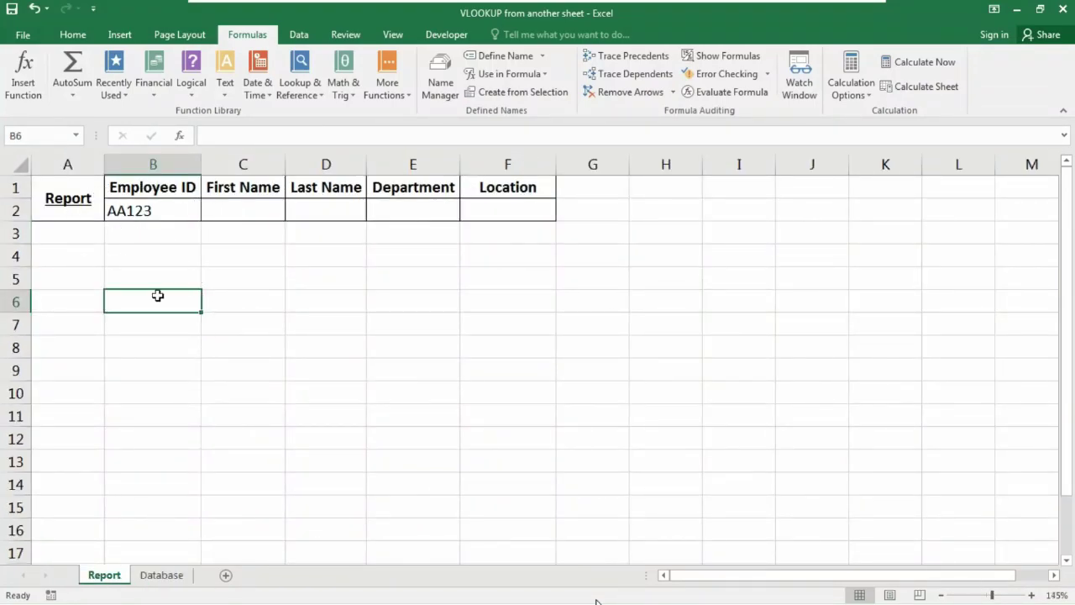
pyautogui.click(242, 217)
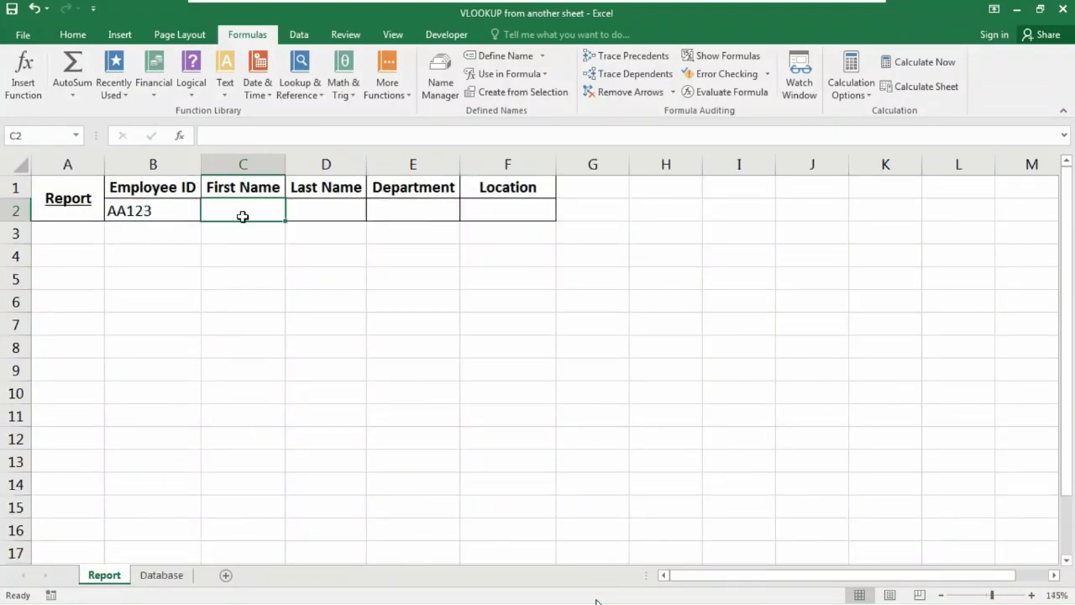
pyautogui.click(162, 577)
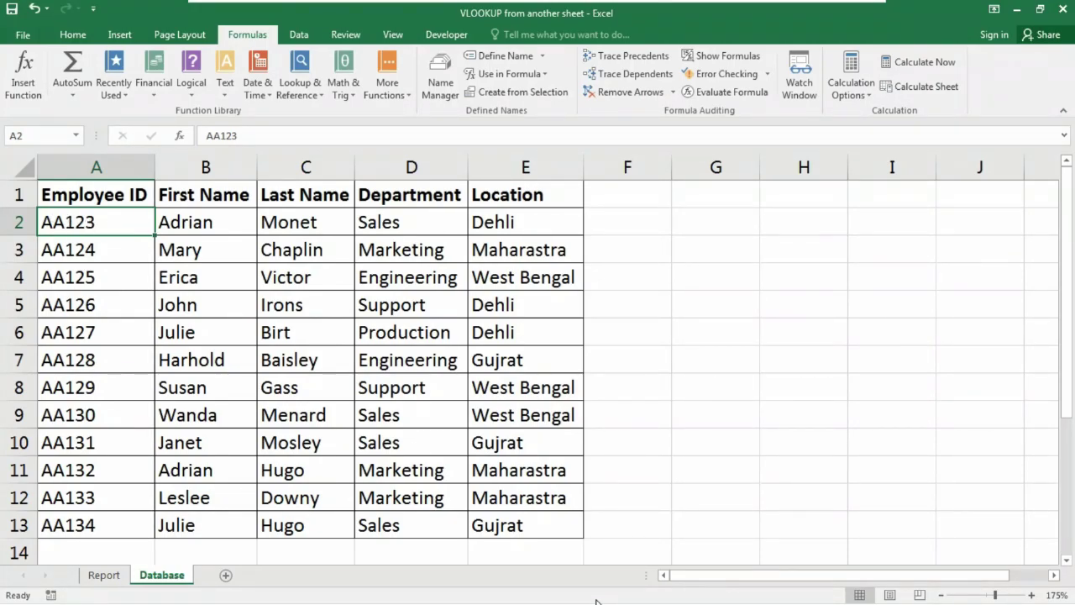
pyautogui.click(502, 520)
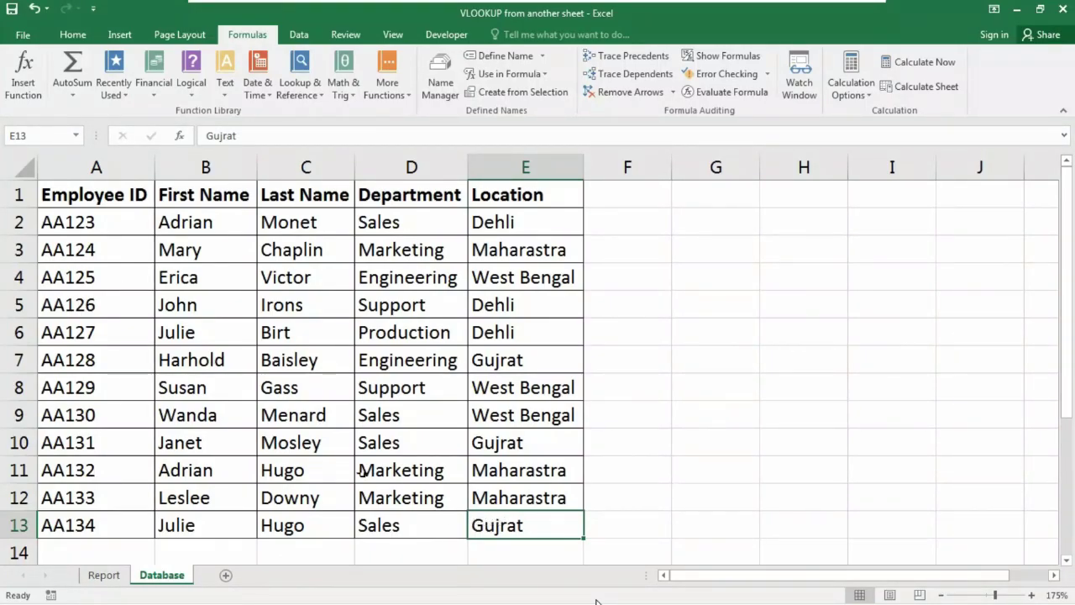
pyautogui.click(104, 575)
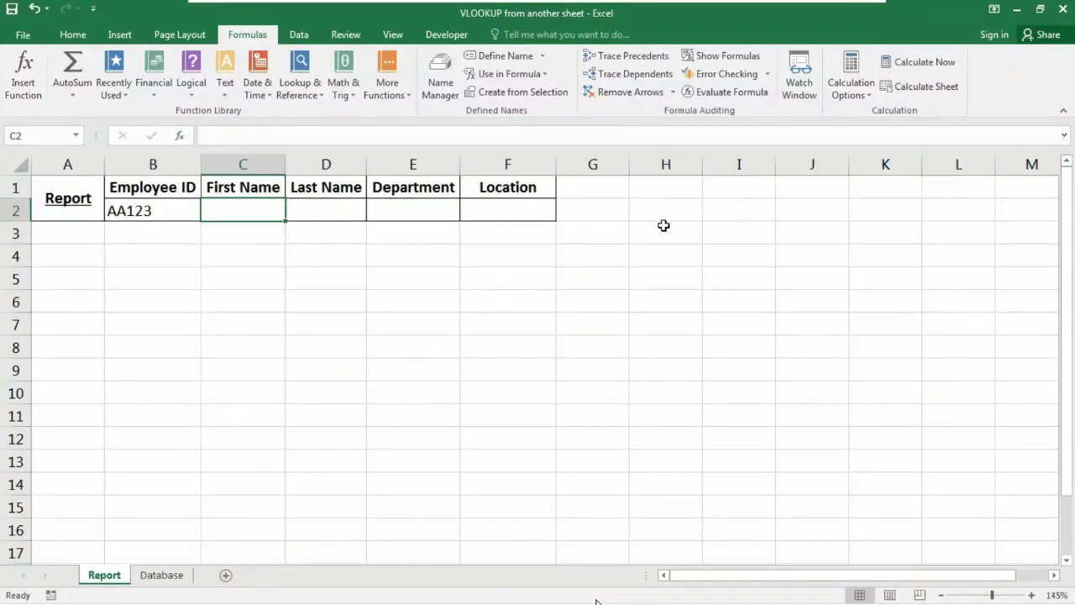
pyautogui.click(675, 207)
pyautogui.write('A2:E13')
pyautogui.press('Return')
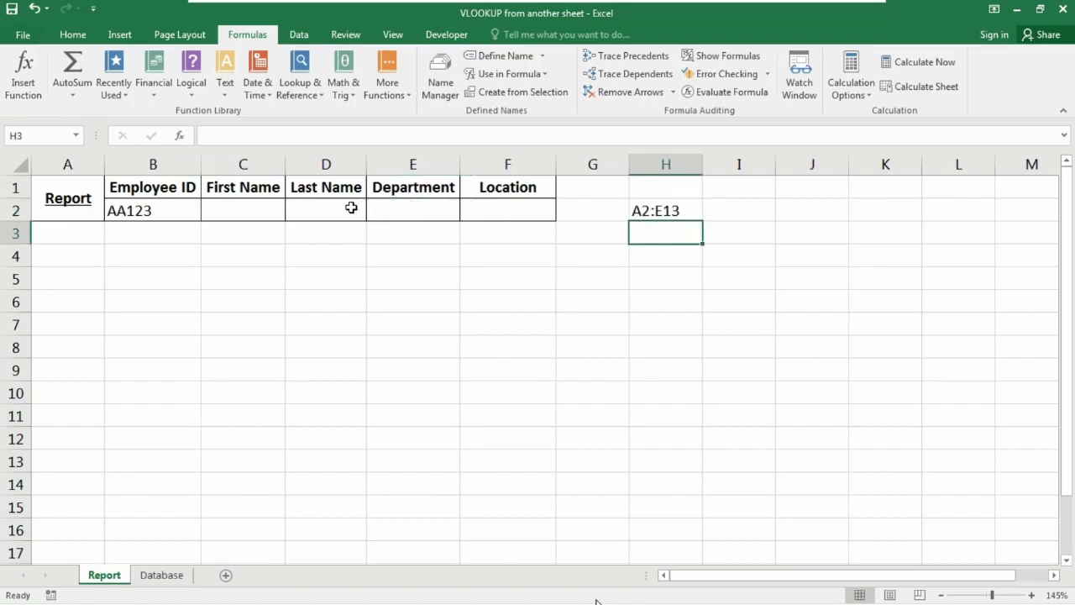
# Begin a VLOOKUP in First Name cell C2 with B2 as the lookup value and the written reference Database!A2:E13 as the table.
pyautogui.click(248, 210)
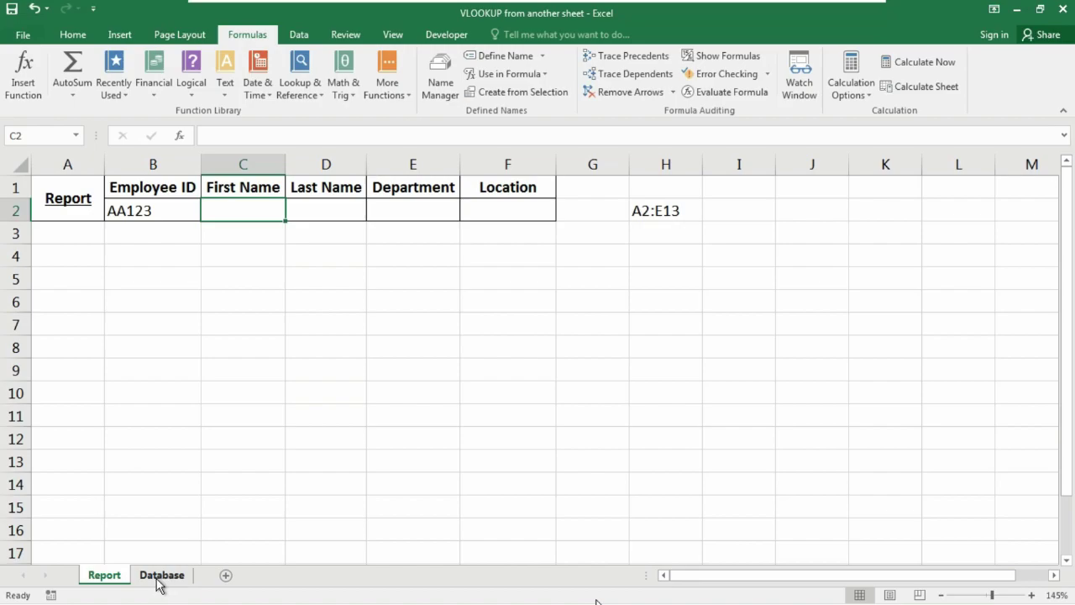
pyautogui.write('=vlo')
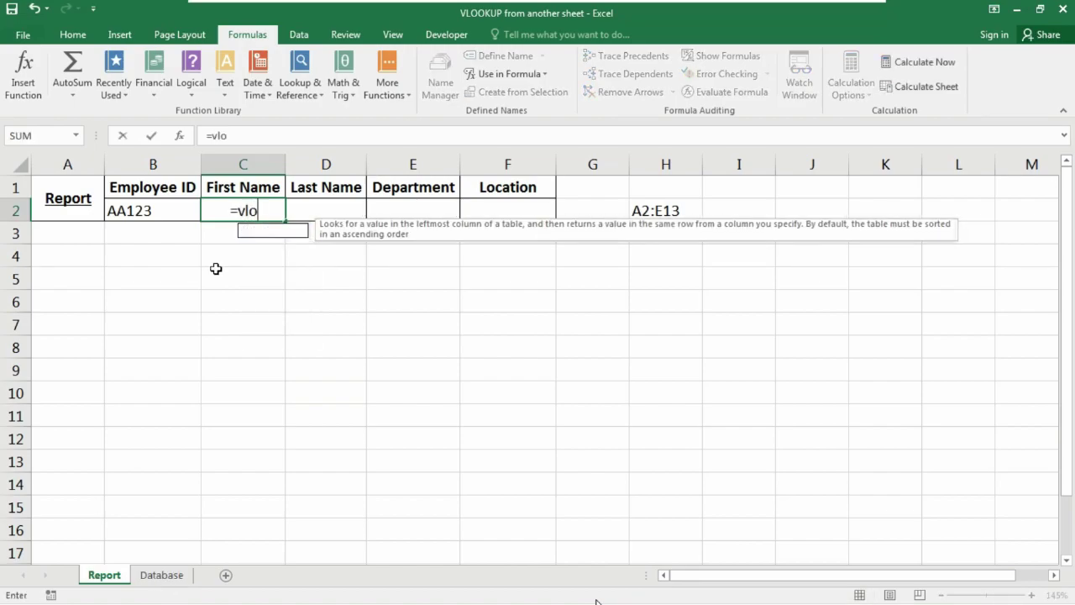
pyautogui.press('Tab')
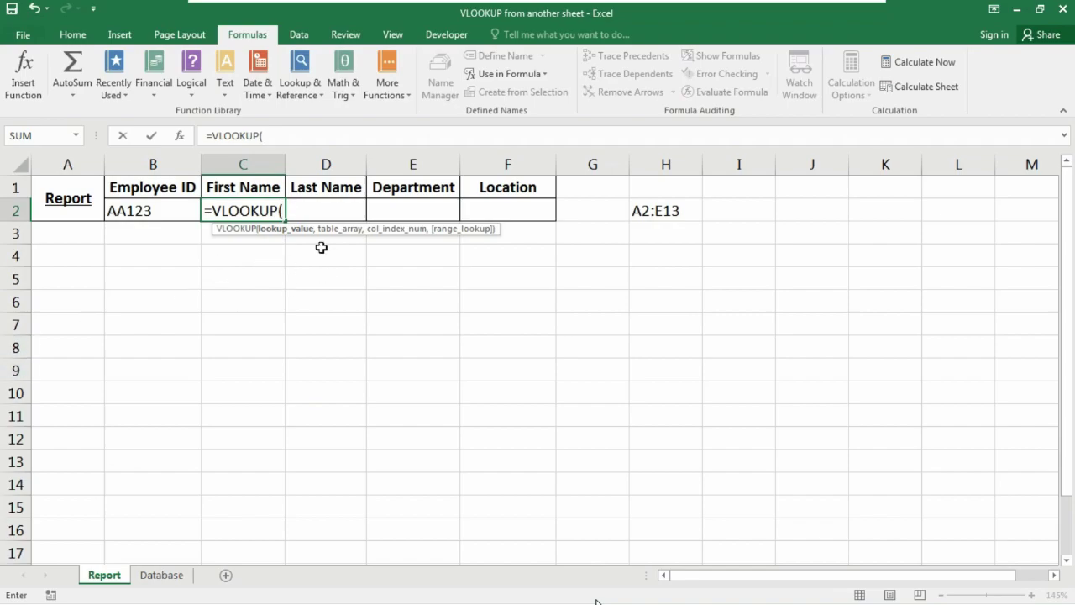
pyautogui.click(149, 210)
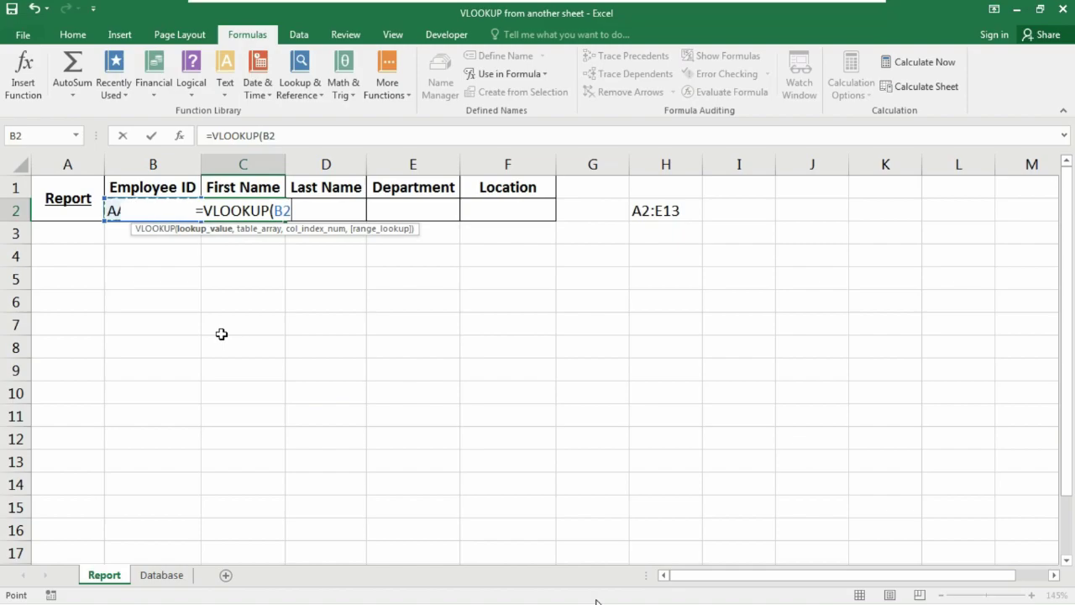
pyautogui.write(',')
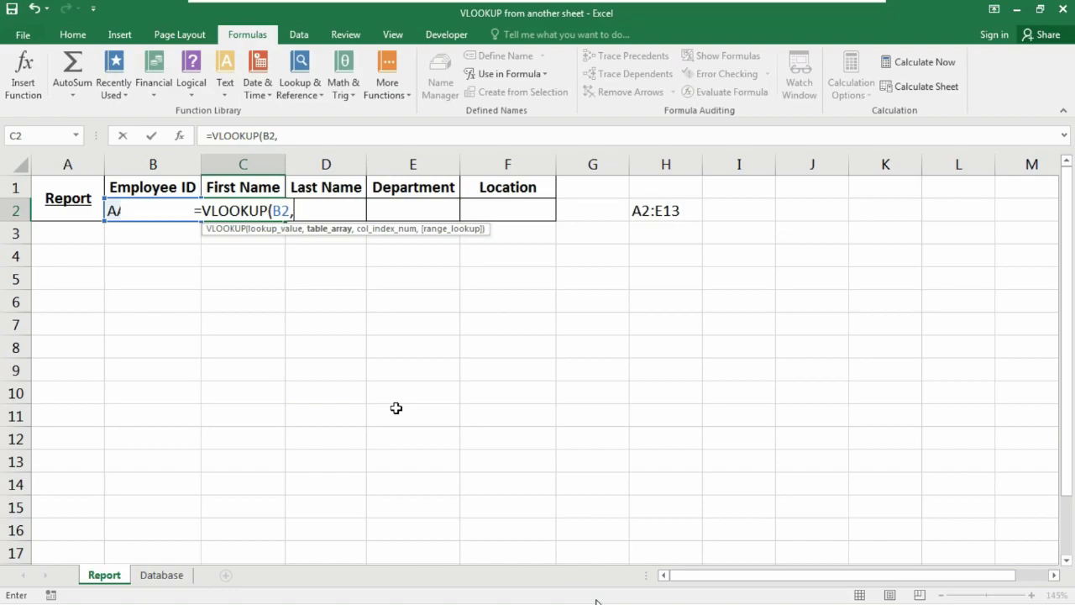
pyautogui.write('Da')
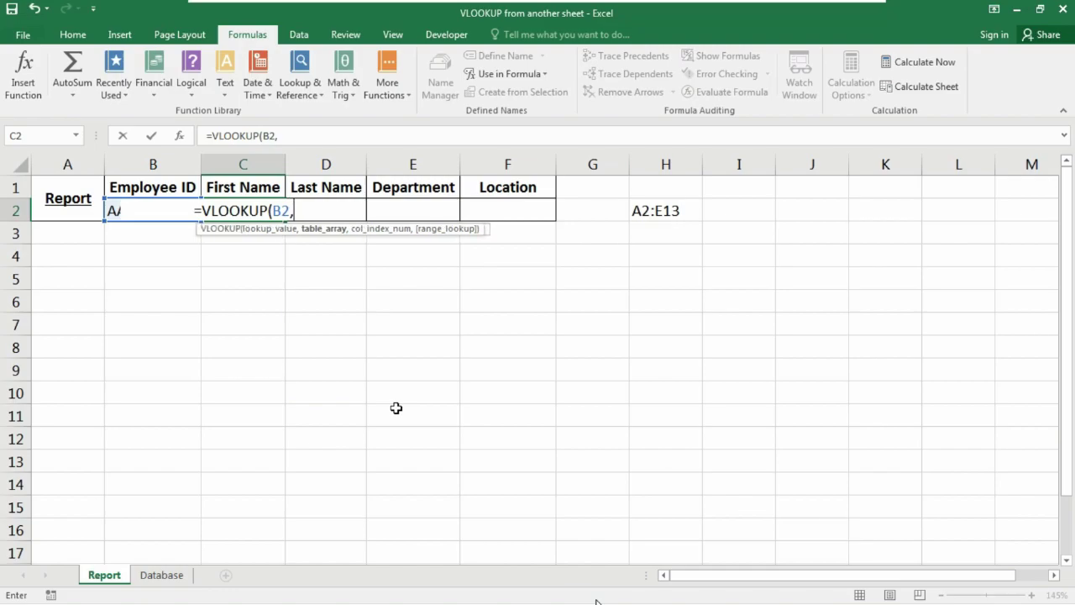
pyautogui.write('tabase')
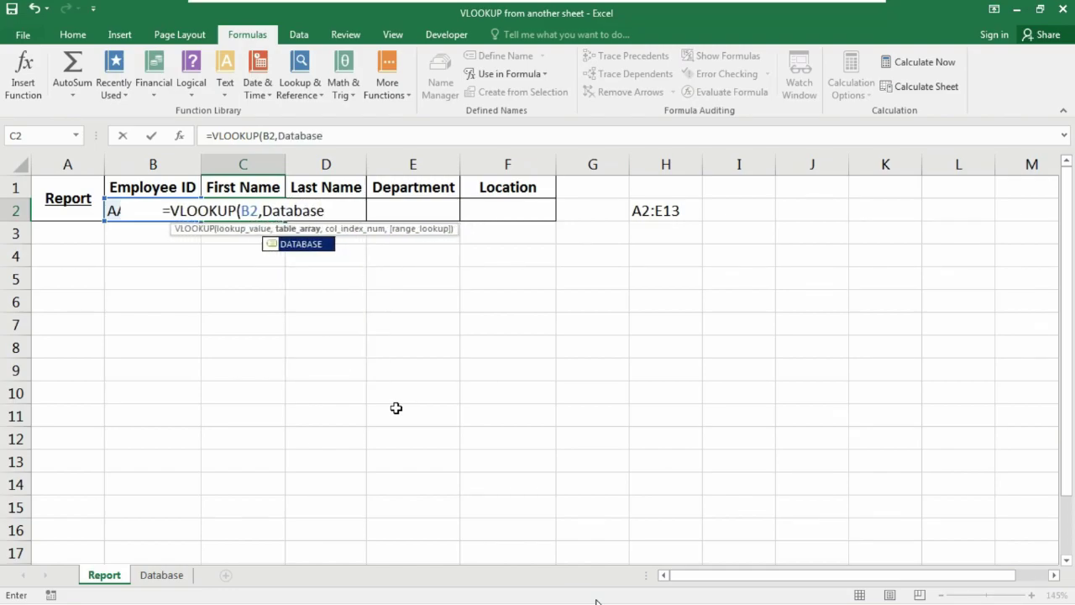
pyautogui.write('!')
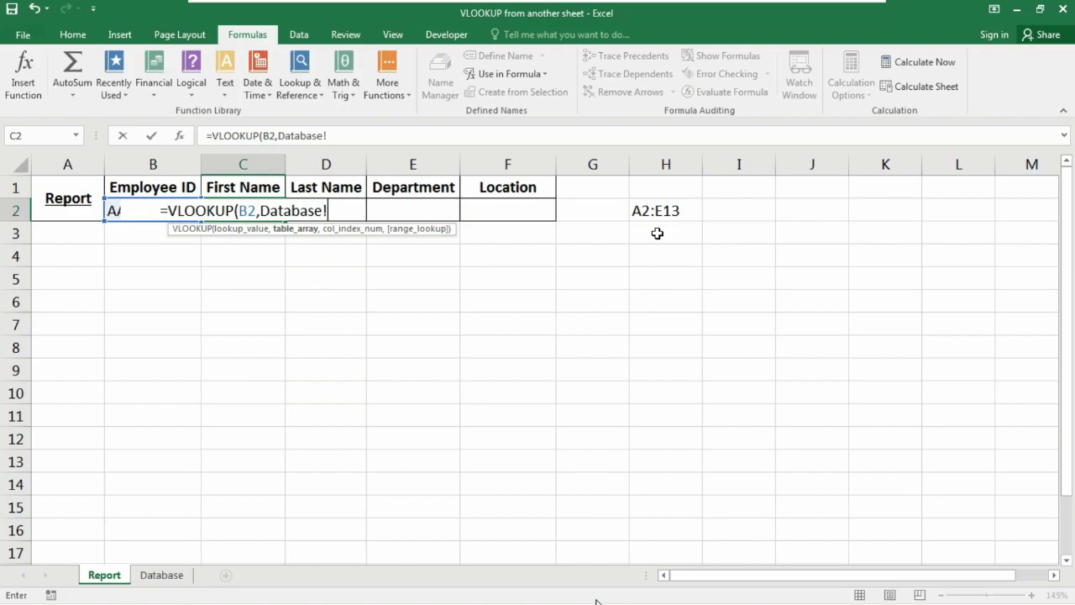
pyautogui.write('a2:')
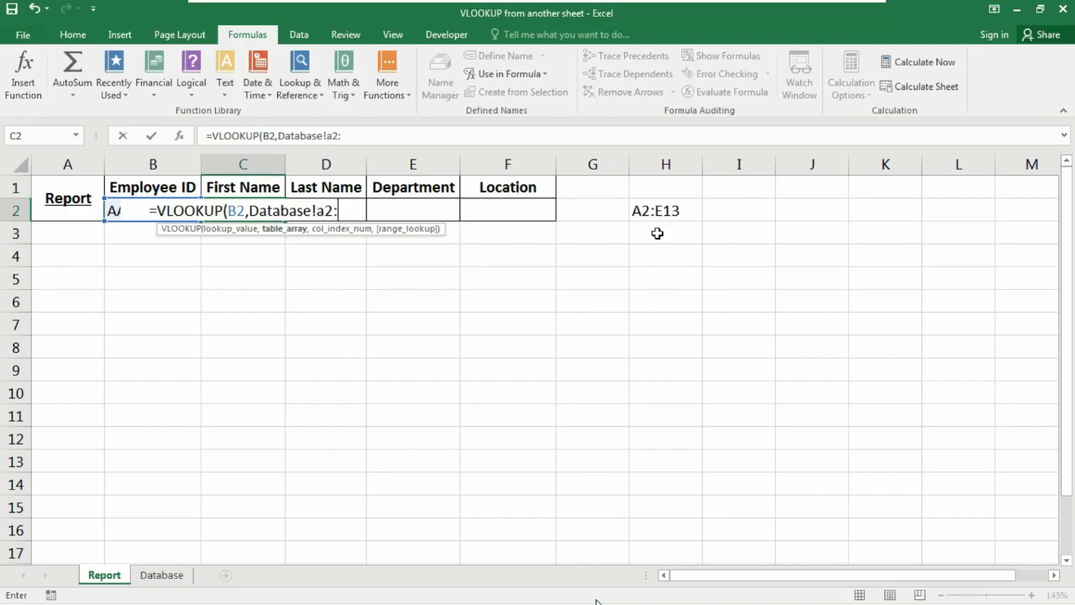
pyautogui.write('e13')
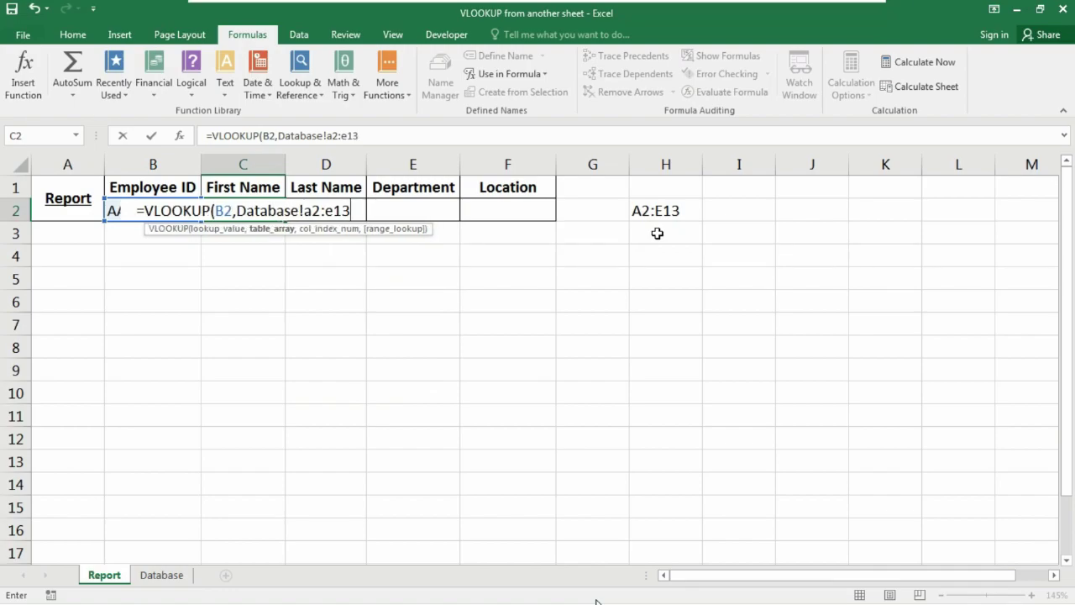
# Complete the First Name lookup with column index 2 and match type 1, giving =VLOOKUP(B2,Database!A2:E13,2,1).
pyautogui.write(',')
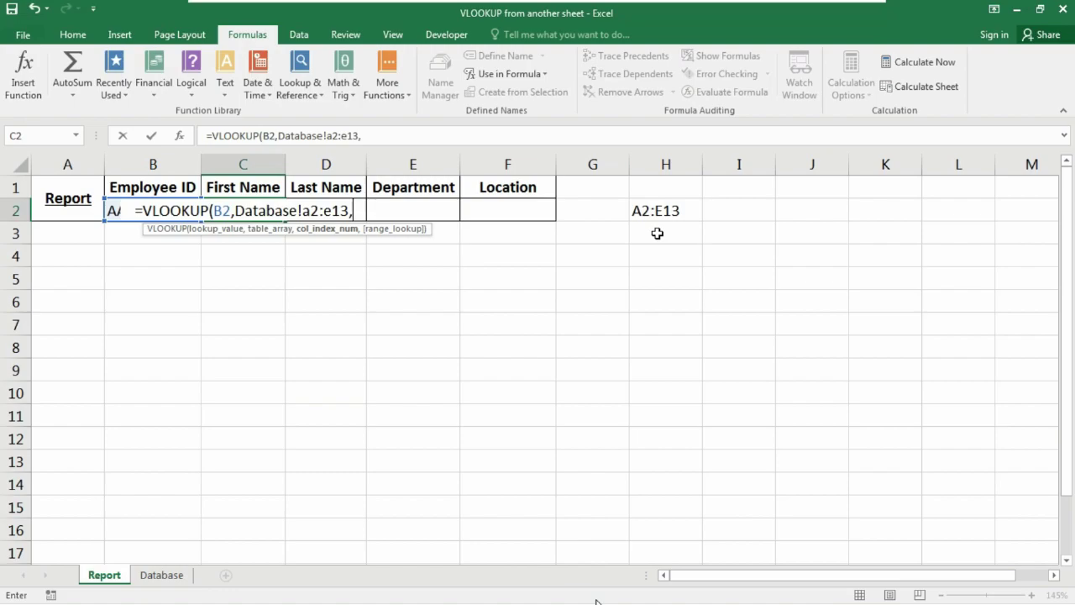
pyautogui.write('2')
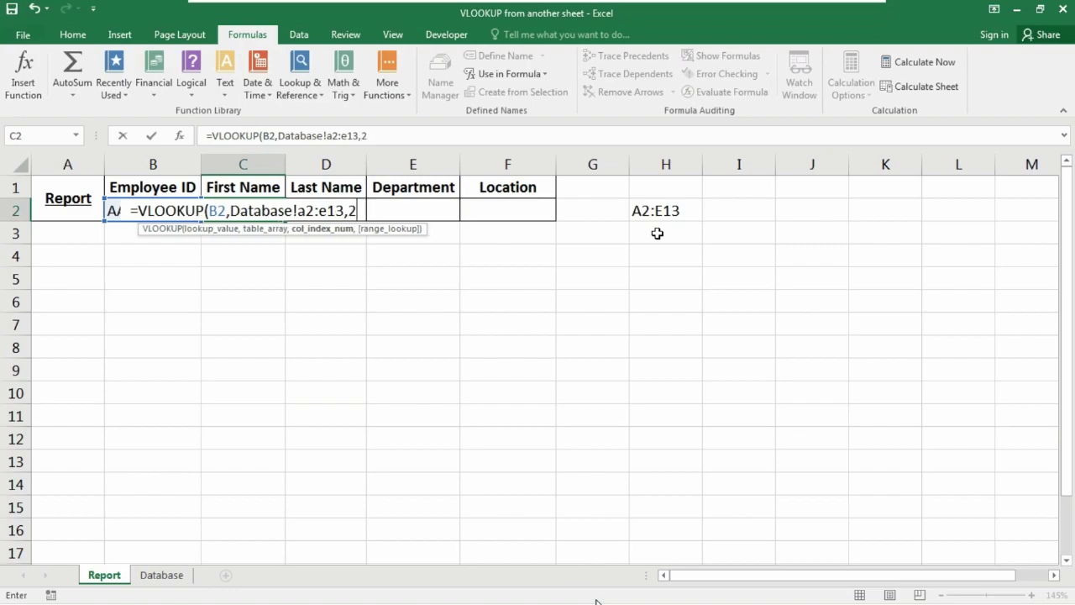
pyautogui.write(',')
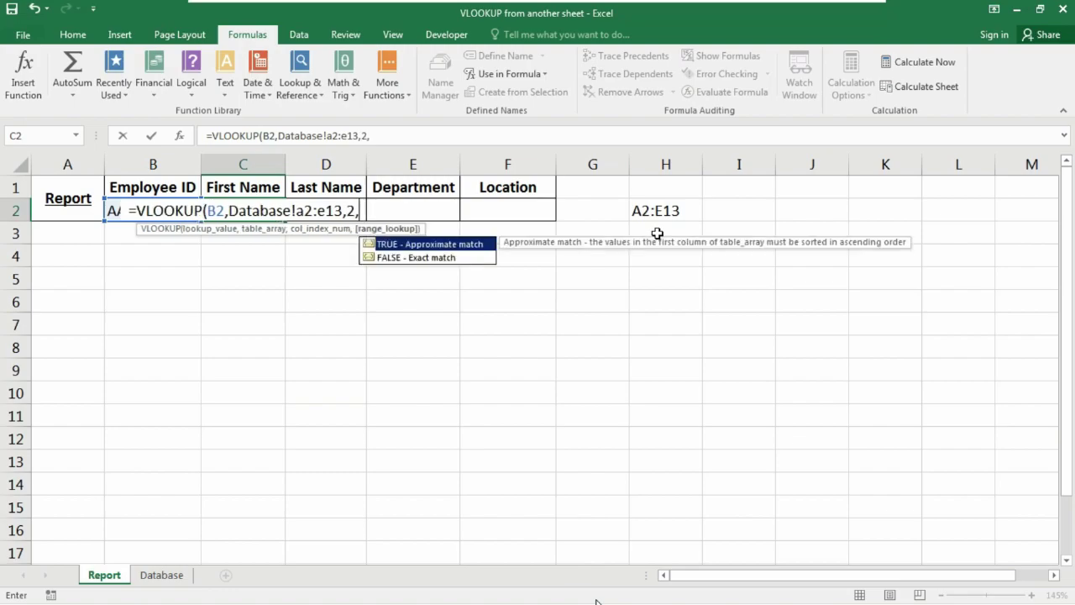
pyautogui.write('1')
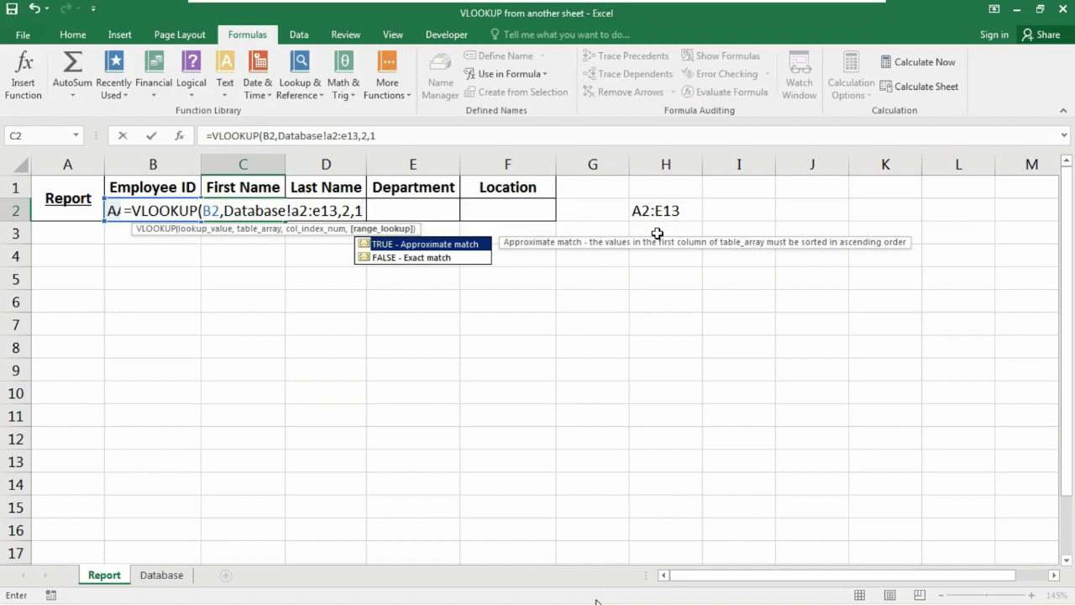
pyautogui.write(')')
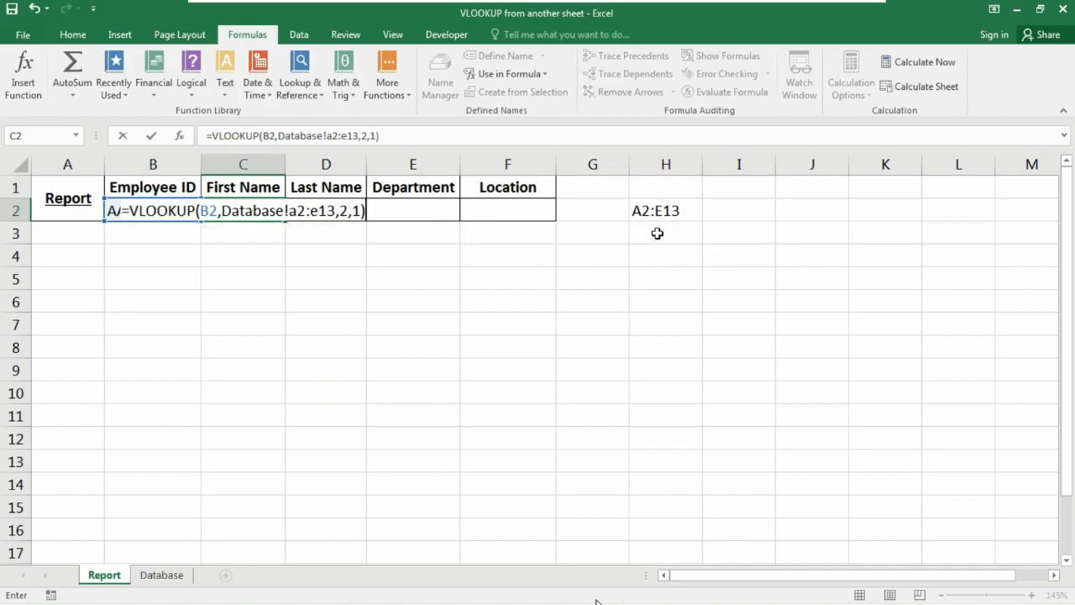
pyautogui.hotkey('ctrl', 'Return')
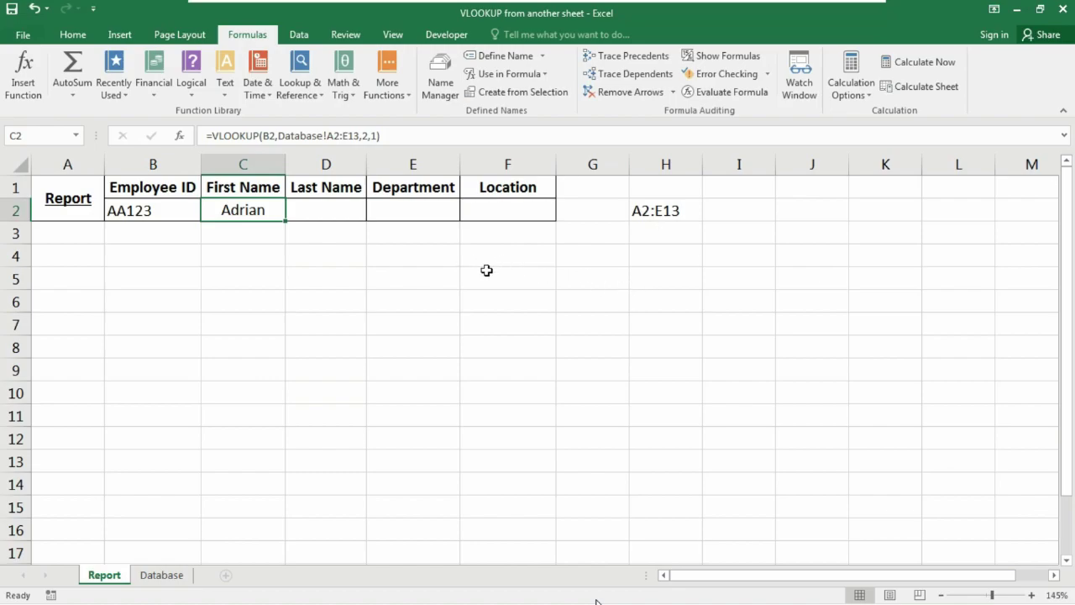
# Clear C2 and begin a new VLOOKUP there on B2, selecting A2:E13 directly on the Database sheet as its table.
pyautogui.click(167, 576)
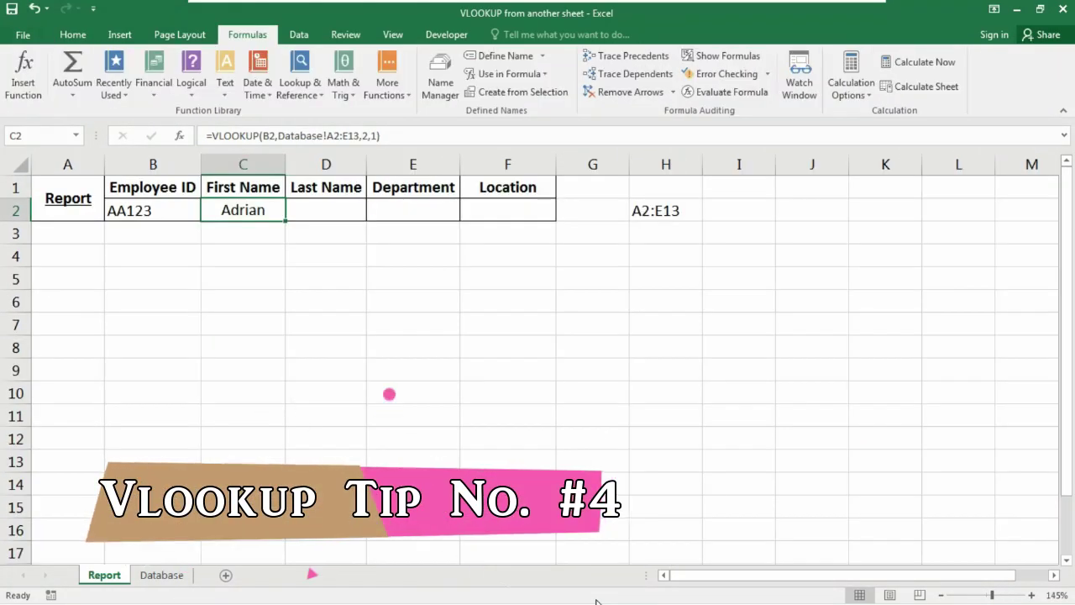
pyautogui.press('Delete')
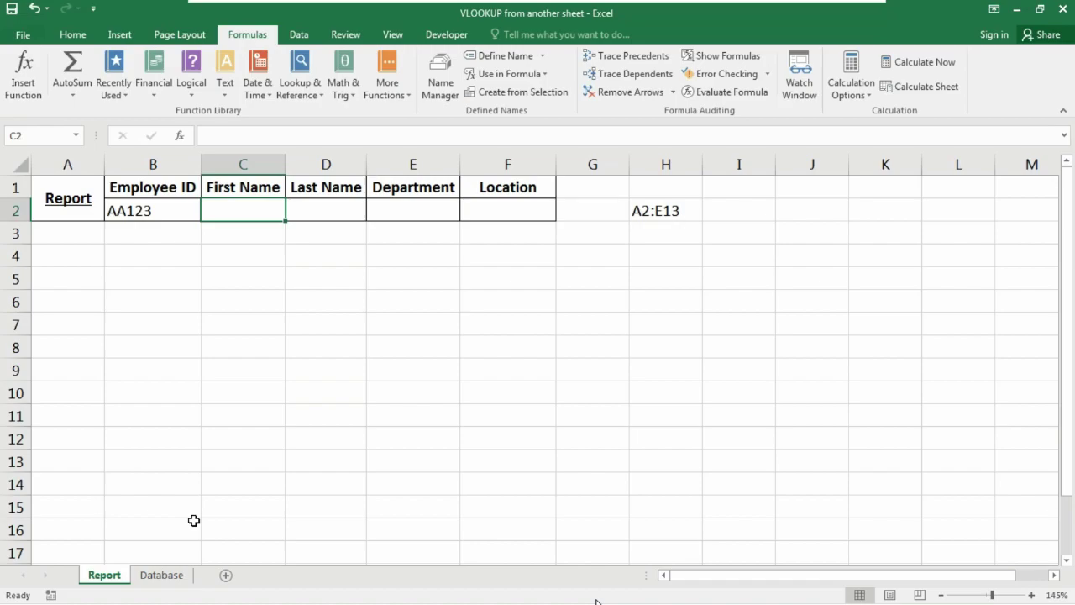
pyautogui.write('=')
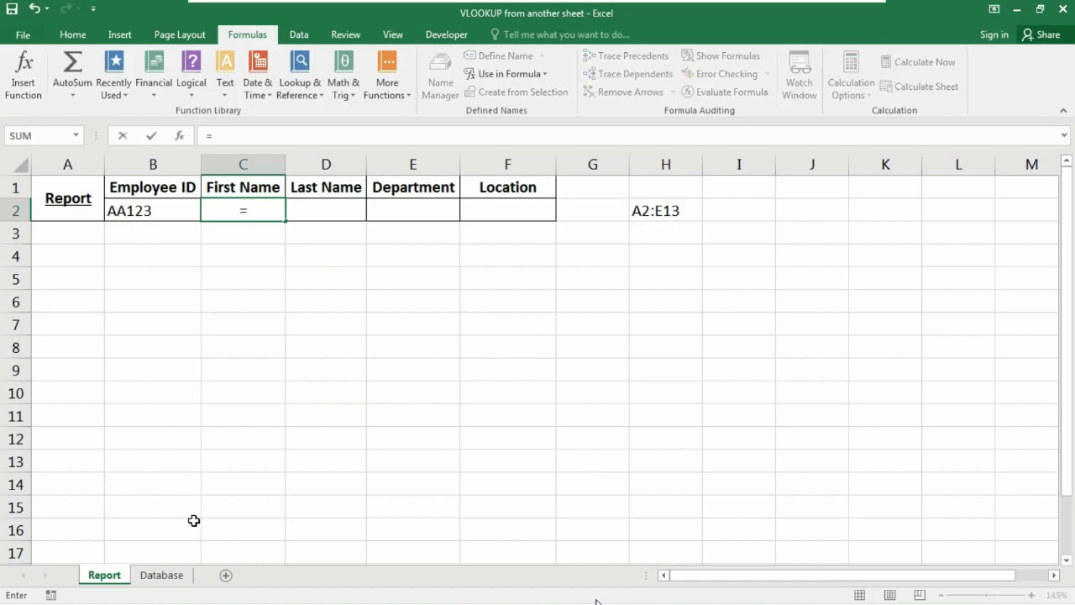
pyautogui.write('vlook')
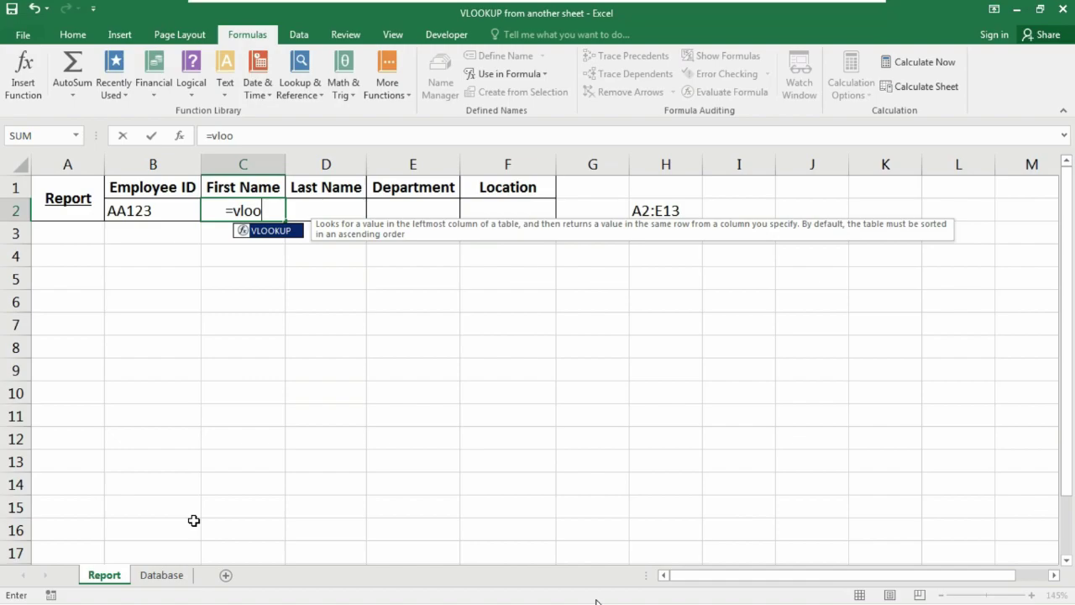
pyautogui.press('Tab')
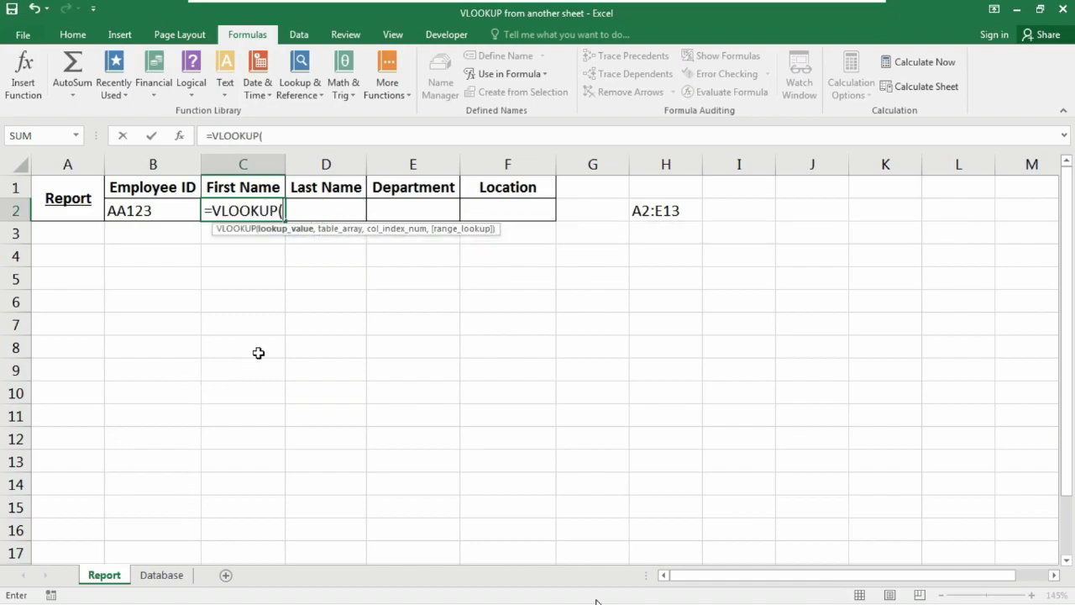
pyautogui.click(153, 213)
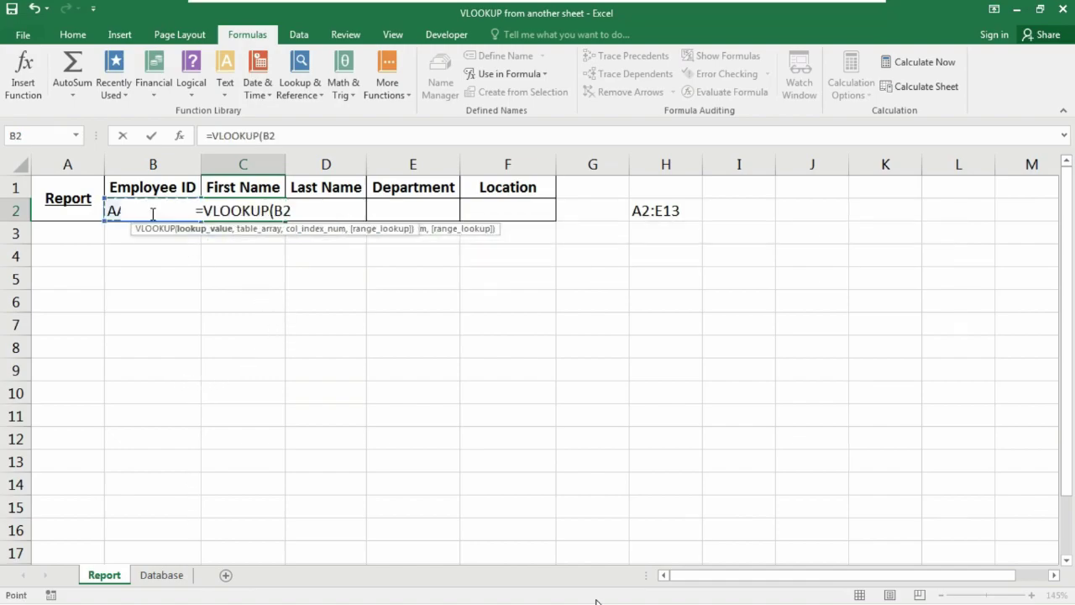
pyautogui.write(',')
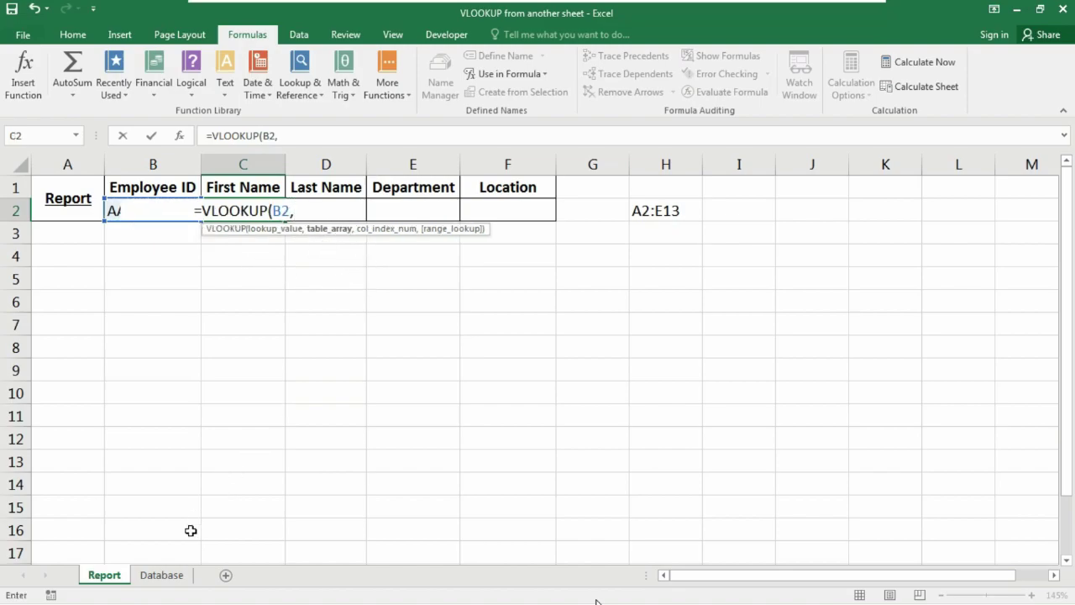
pyautogui.click(158, 579)
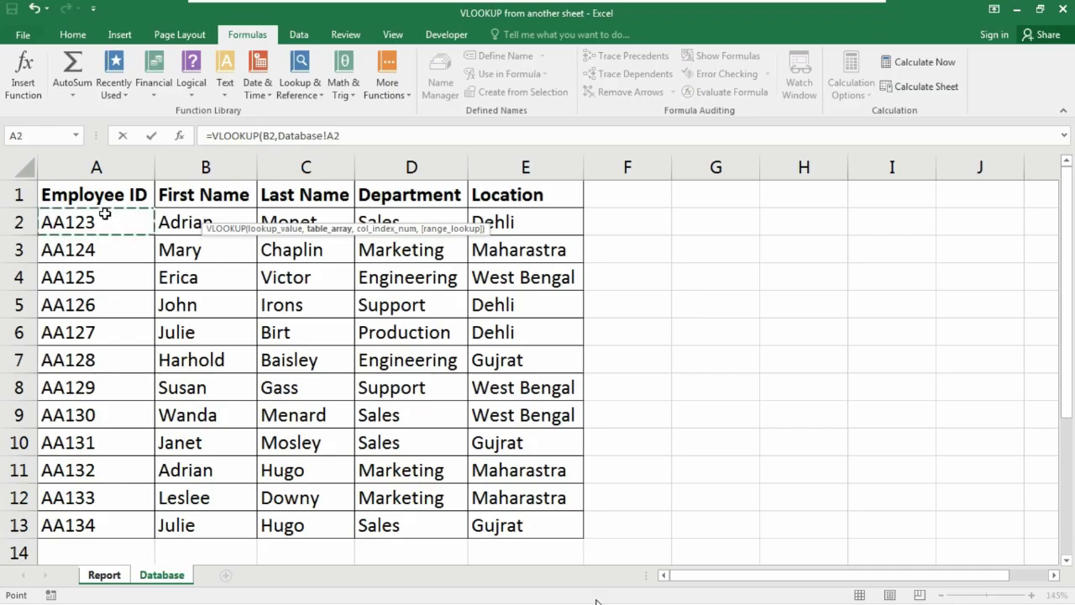
pyautogui.click(180, 564)
pyautogui.moveTo(105, 214); pyautogui.dragTo(537, 516)
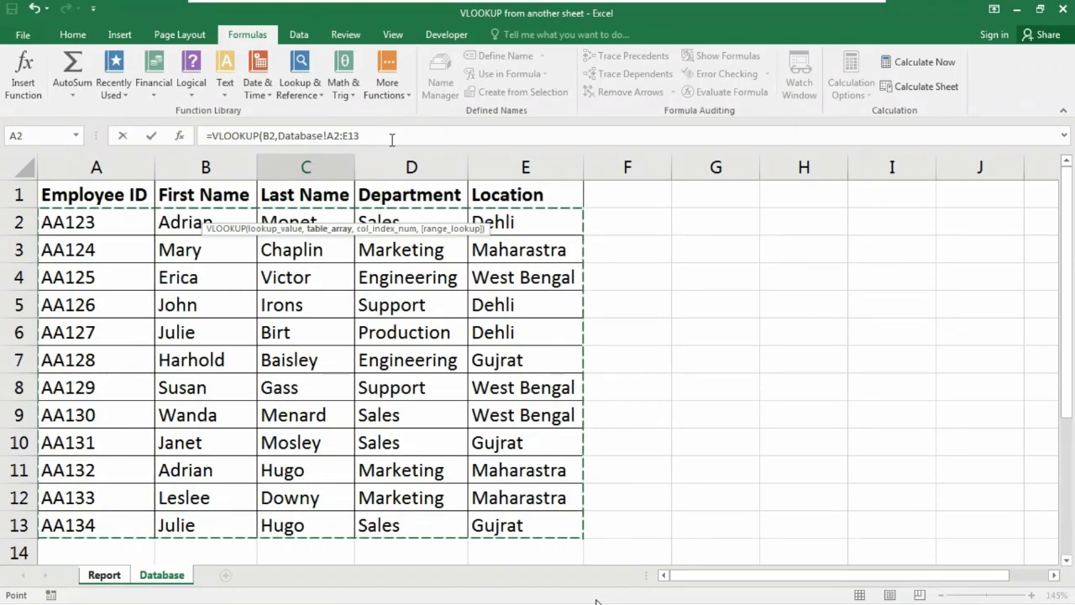
# Finish the First Name formula with column index 2 and match type 1.
pyautogui.write(',')
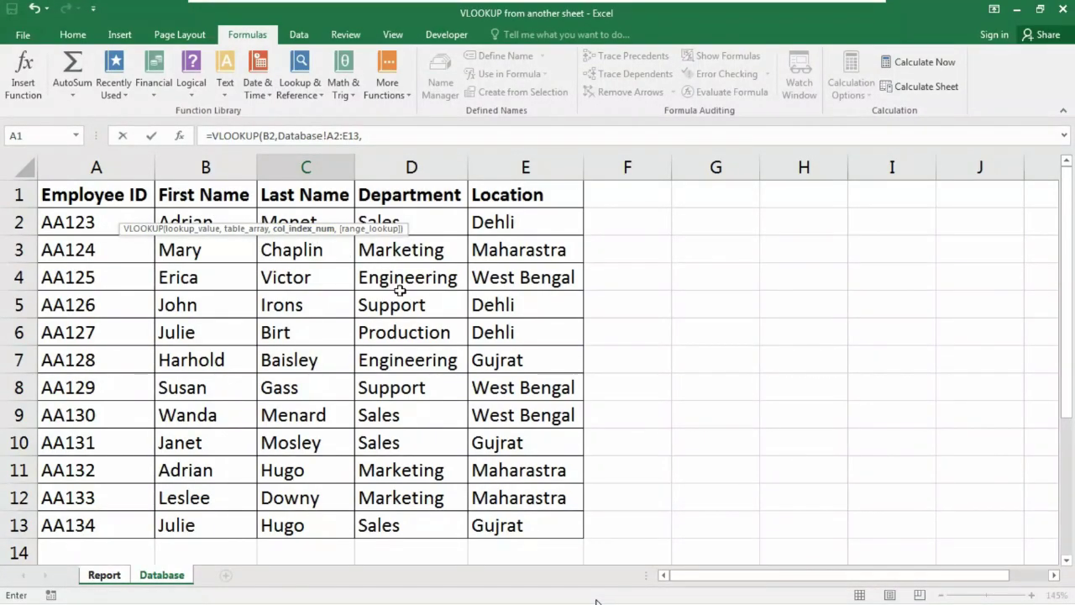
pyautogui.write('2,')
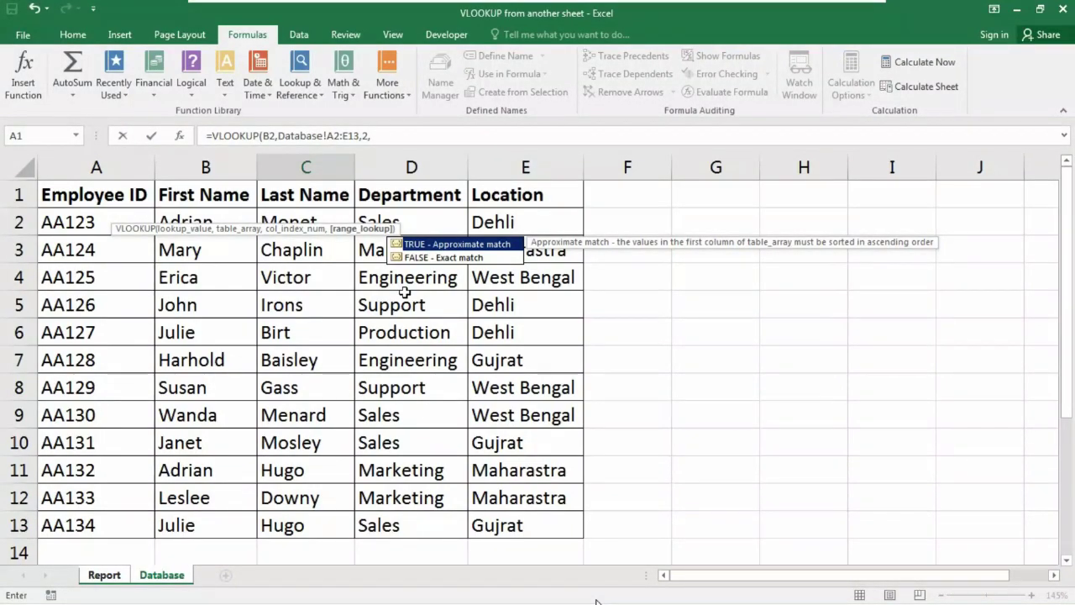
pyautogui.write('1)')
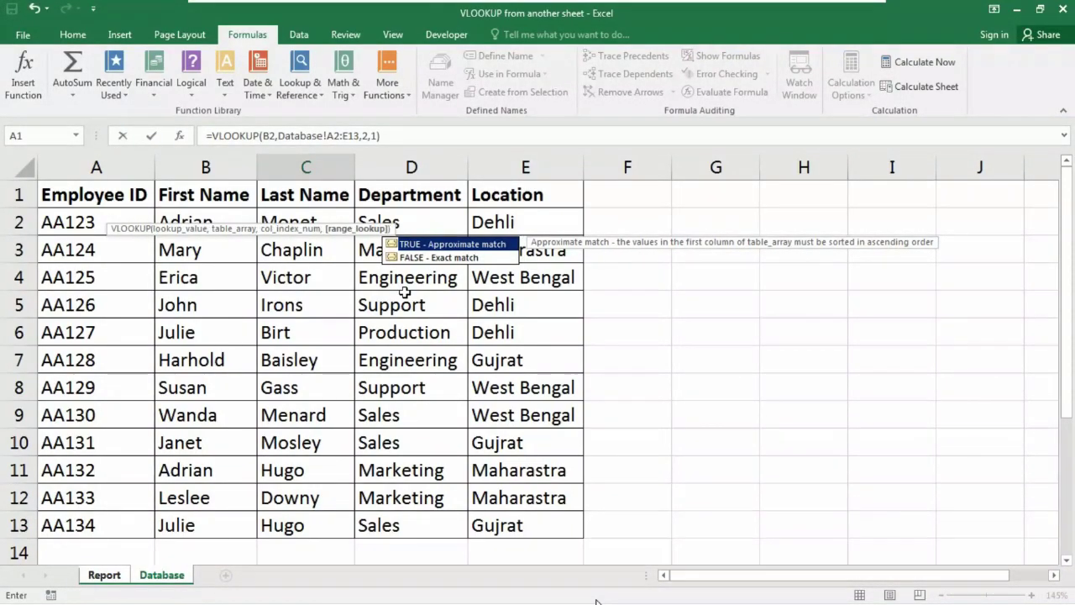
pyautogui.press('Return')
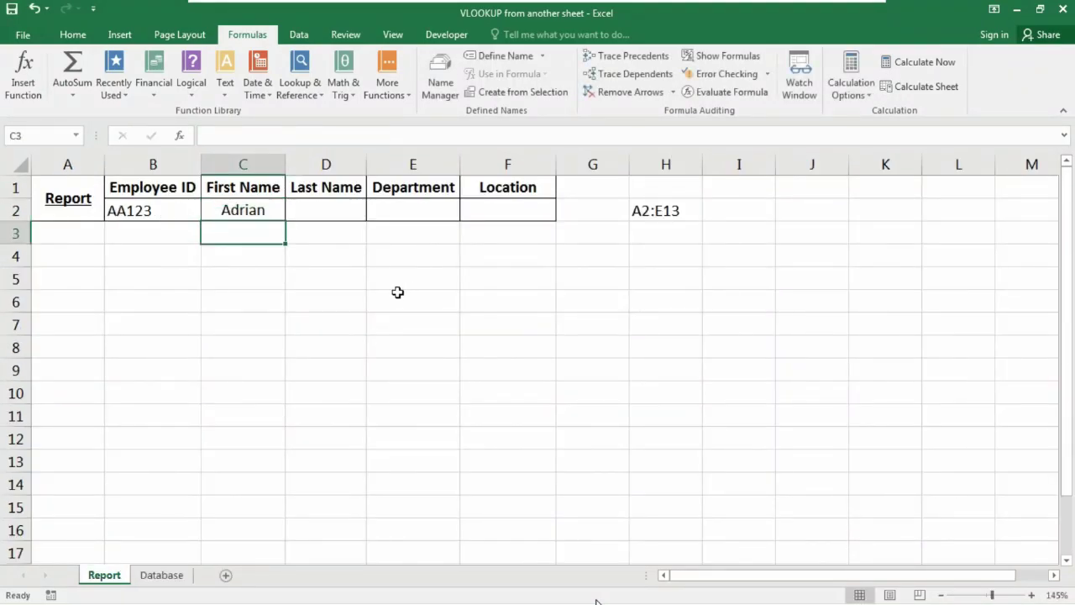
# Examine the sheet name and cell range parts of the table reference in C2's lookup formula.
pyautogui.click(244, 210)
pyautogui.click(280, 135)
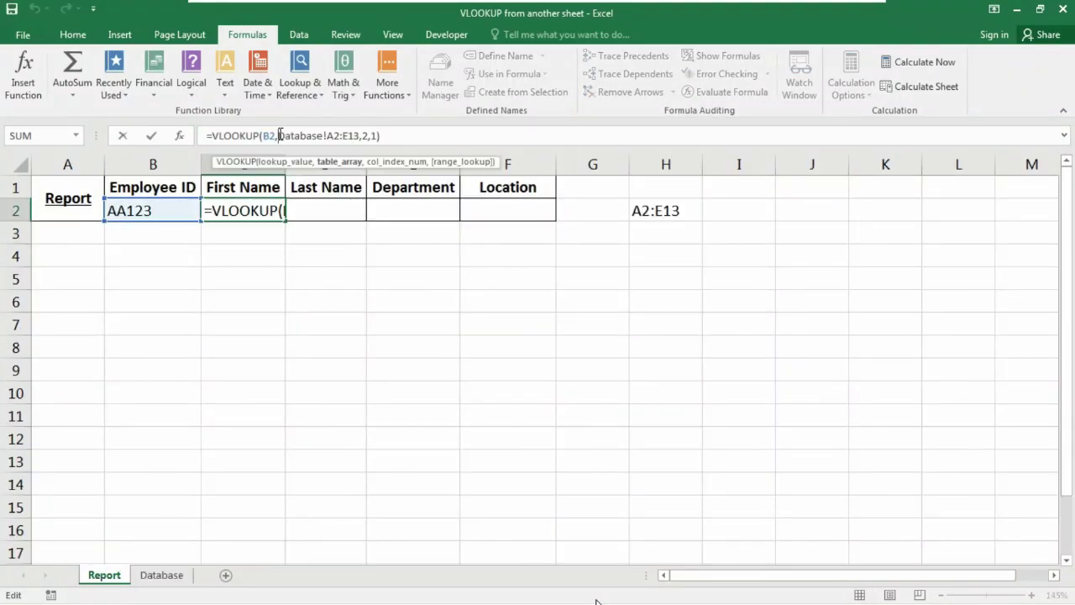
pyautogui.doubleClick(289, 135)
pyautogui.click(289, 135)
pyautogui.doubleClick(332, 135)
pyautogui.click(356, 135)
pyautogui.click(223, 209)
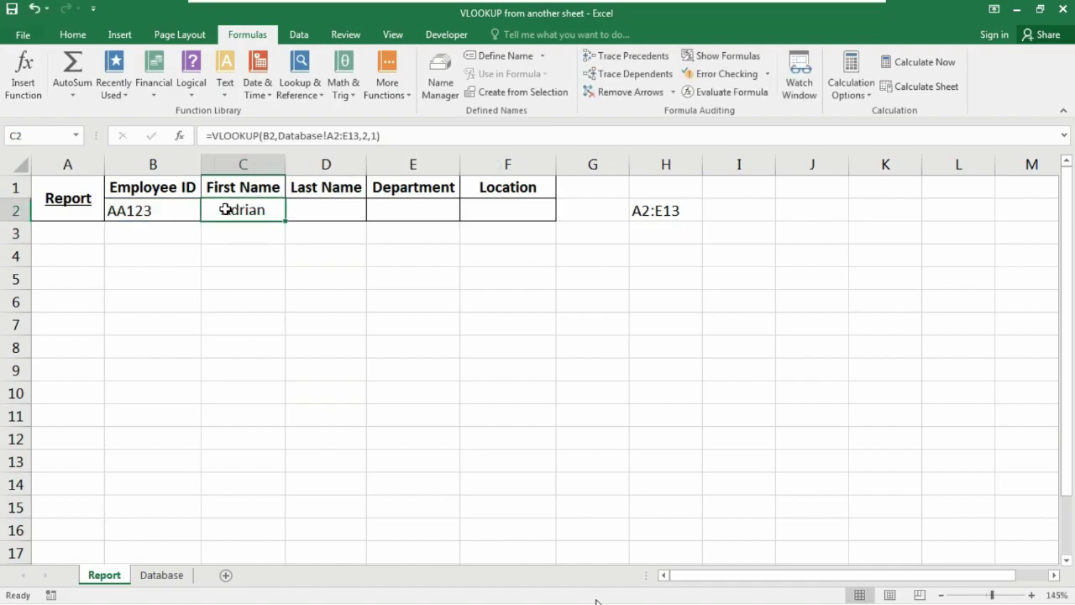
# Name the employee records A2:E13 on the Database sheet tablearray and check the new name in the Name Manager.
pyautogui.click(159, 575)
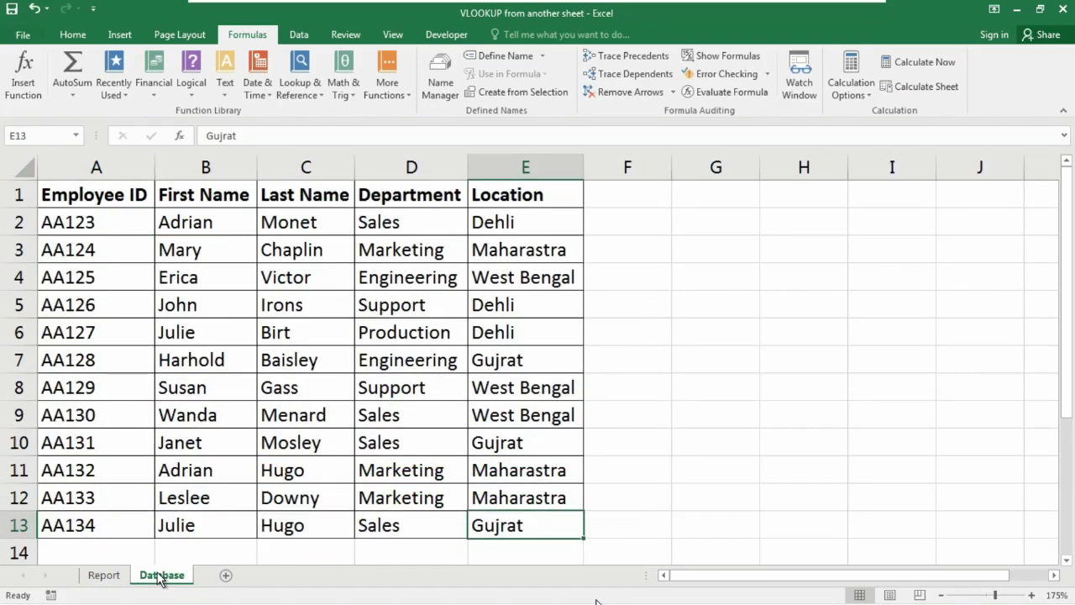
pyautogui.click(70, 222)
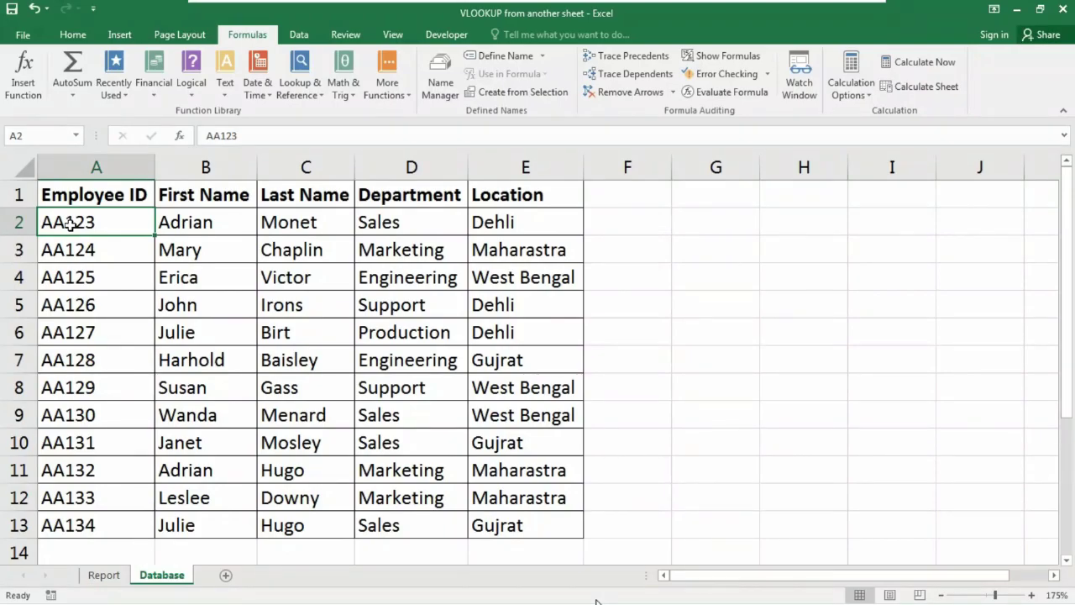
pyautogui.hotkey('ctrl', 'shift', 'Right')
pyautogui.hotkey('ctrl', 'shift', 'Down')
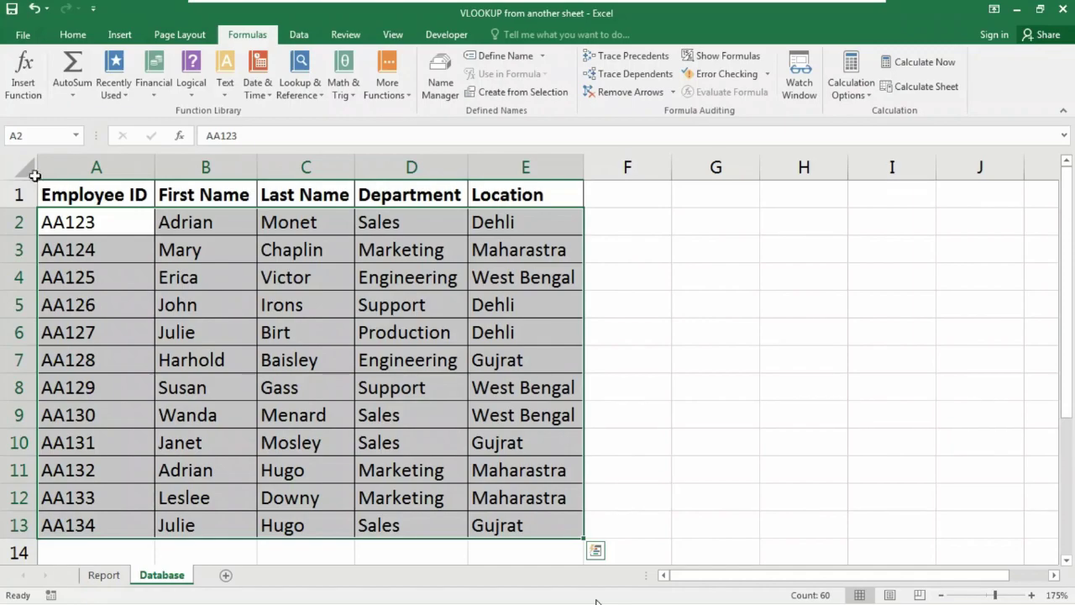
pyautogui.click(41, 136)
pyautogui.write('tablearray')
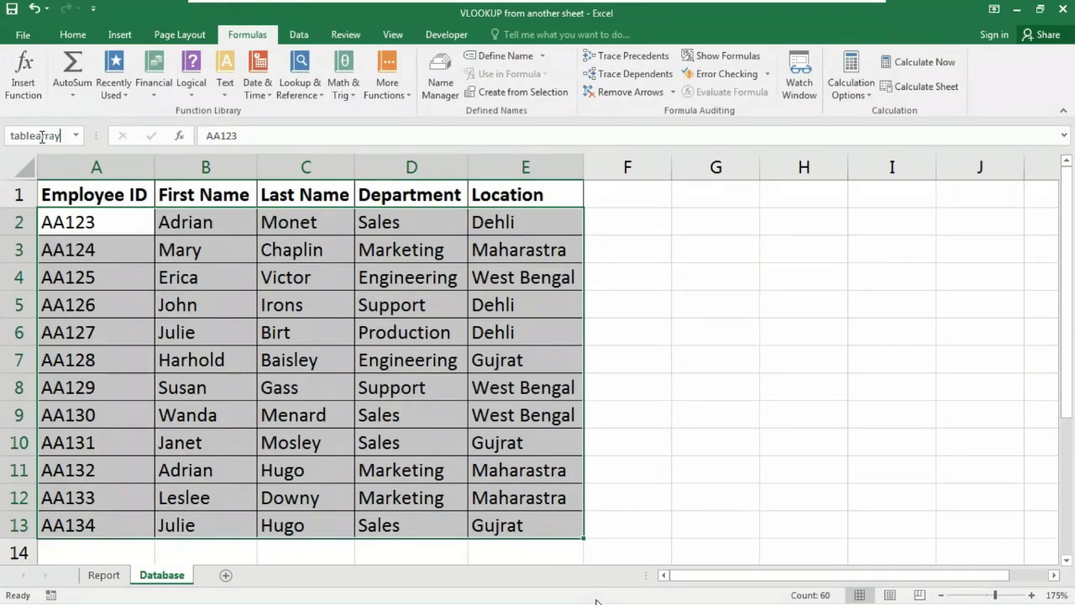
pyautogui.press('Return')
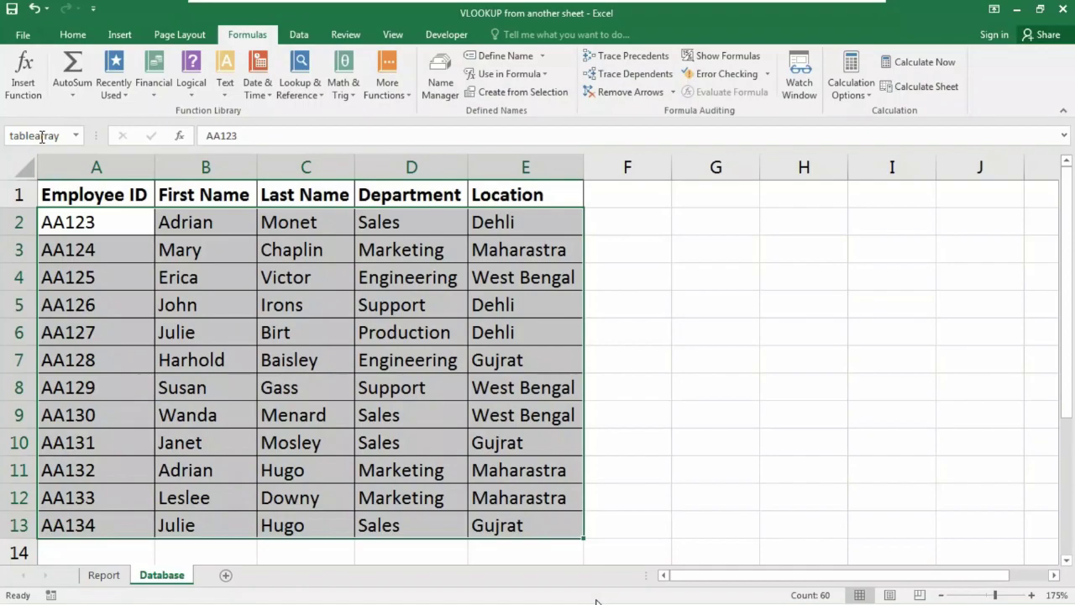
pyautogui.click(440, 82)
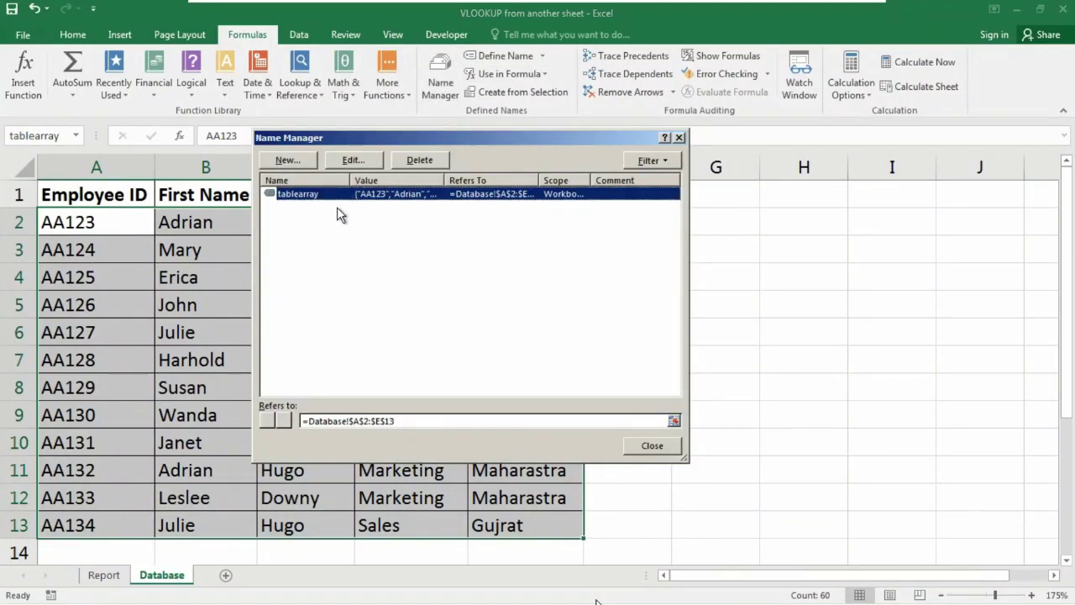
pyautogui.click(648, 450)
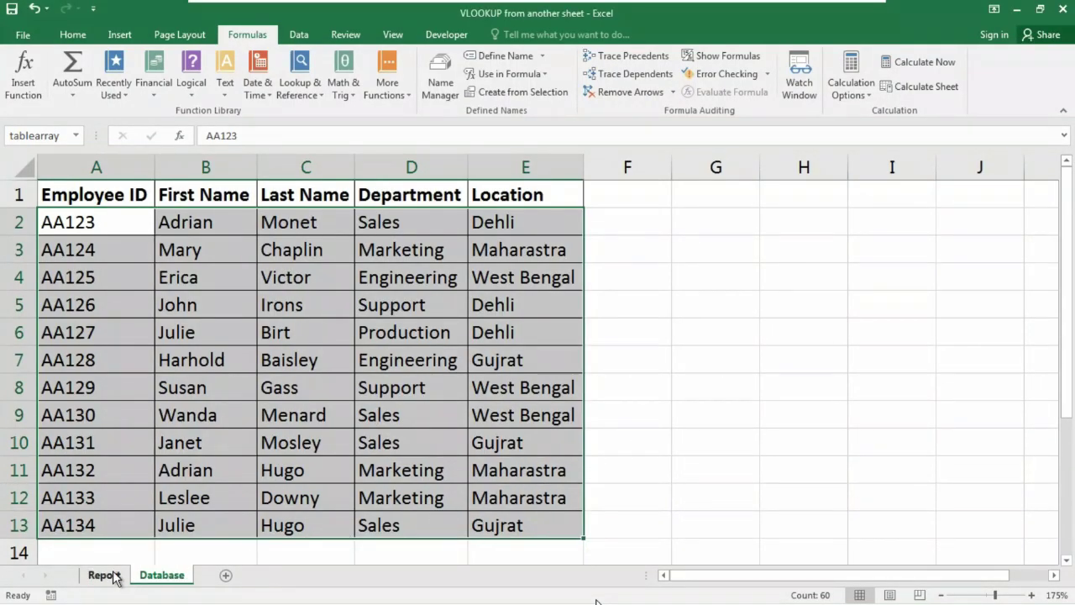
# Begin a VLOOKUP in the Report sheet's Last Name cell D2, with B2 as lookup value and tablearray as its table.
pyautogui.click(104, 575)
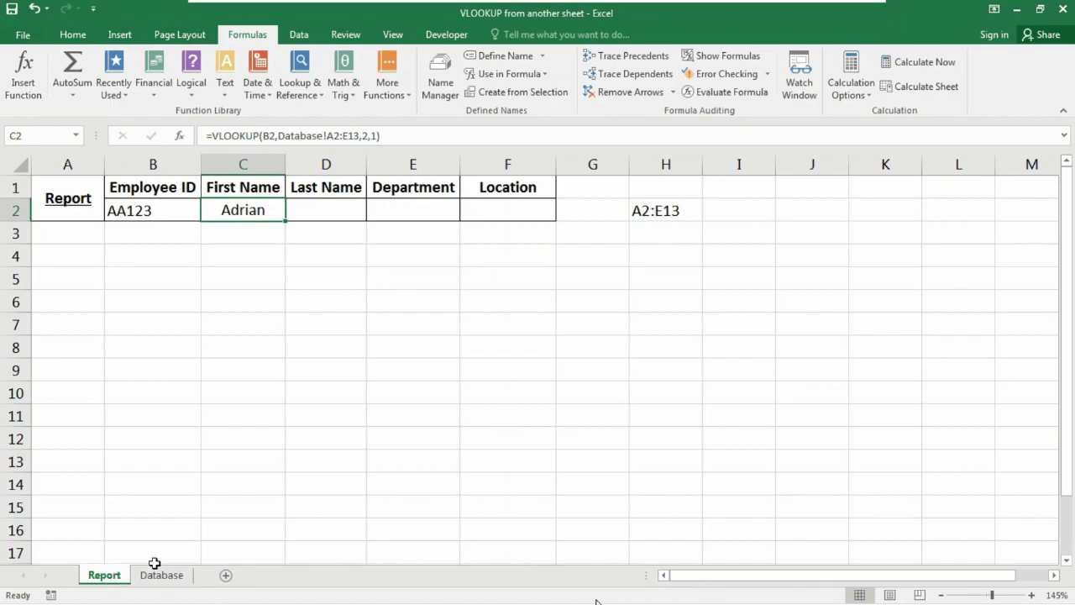
pyautogui.click(305, 210)
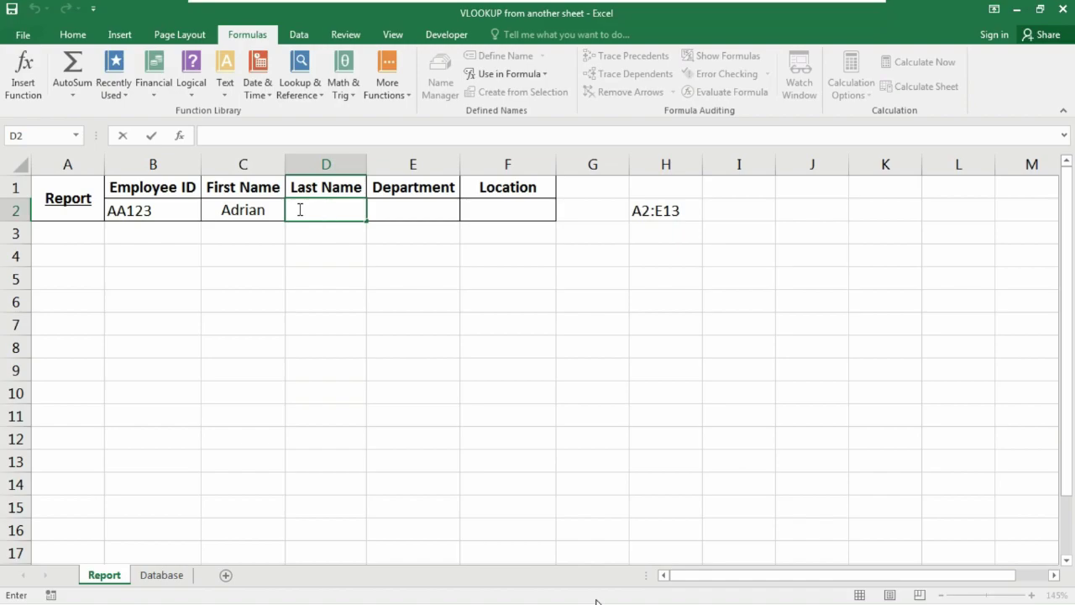
pyautogui.write('=vl')
pyautogui.press('Tab')
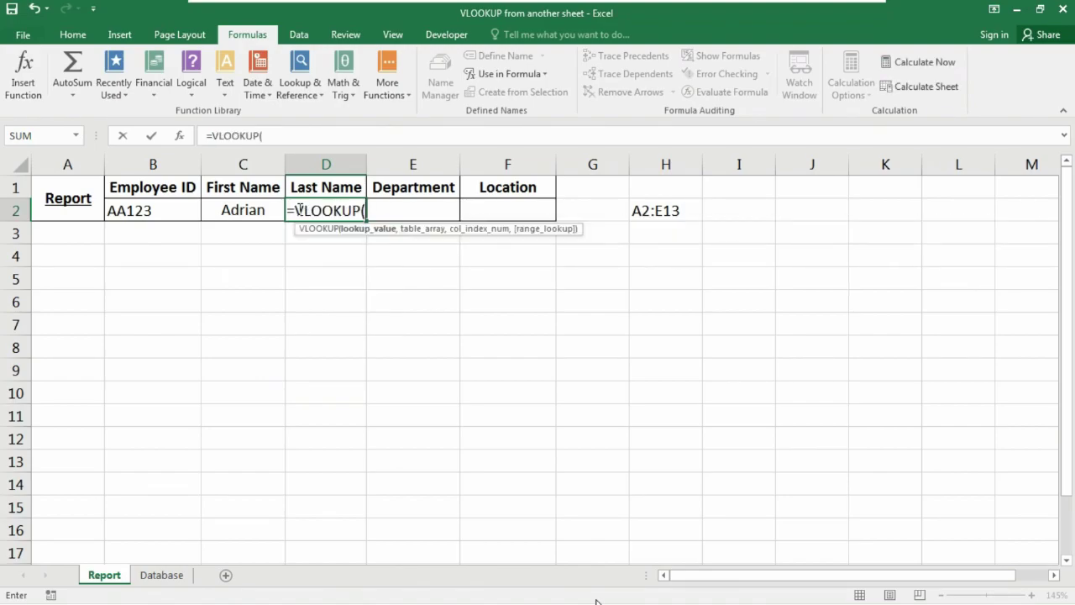
pyautogui.click(146, 211)
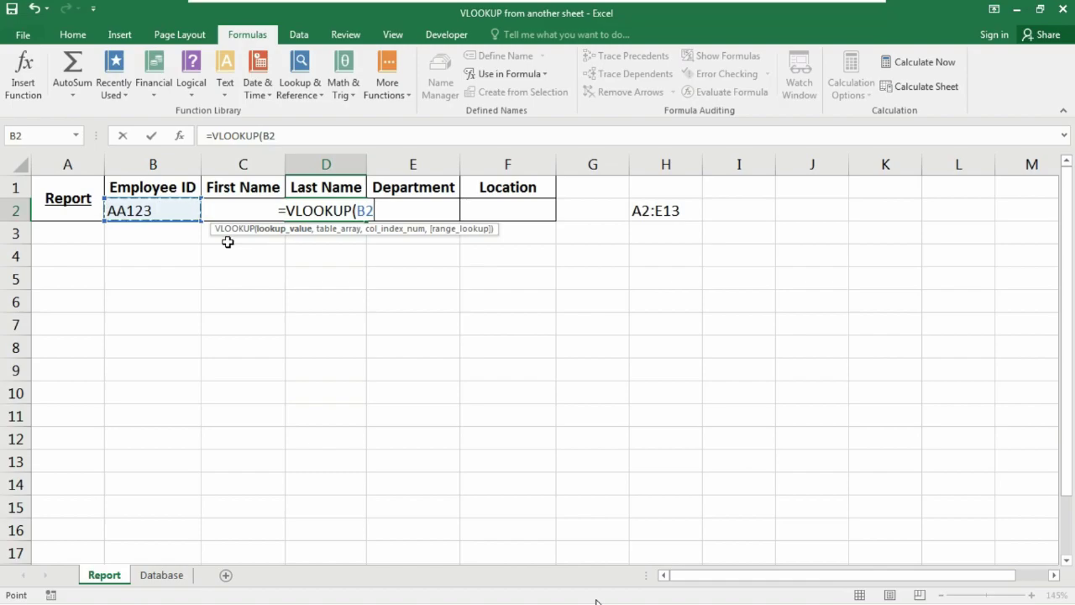
pyautogui.write(',')
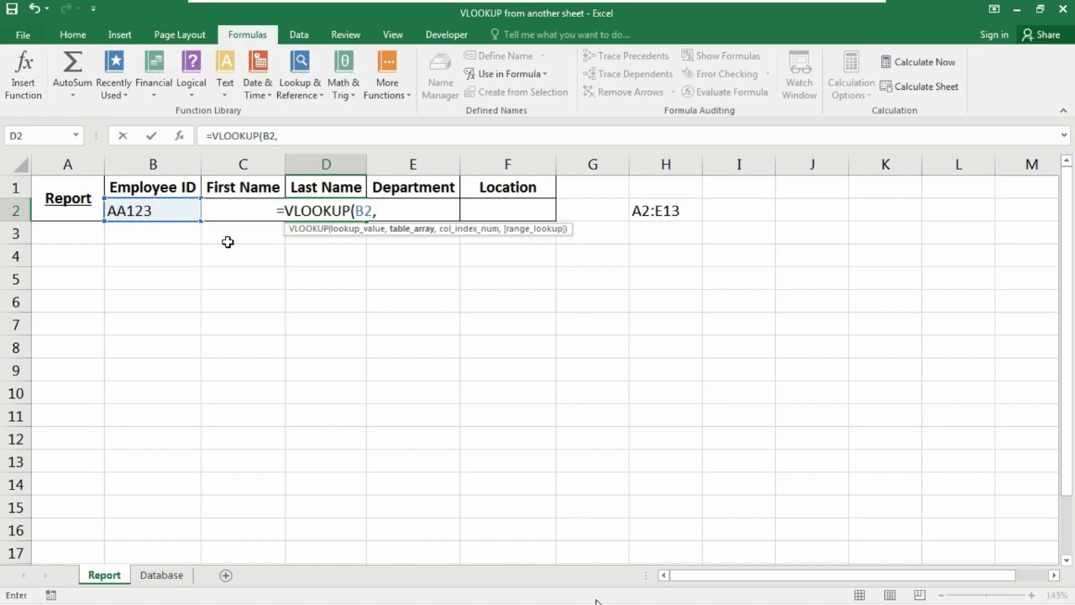
pyautogui.write('tablearray')
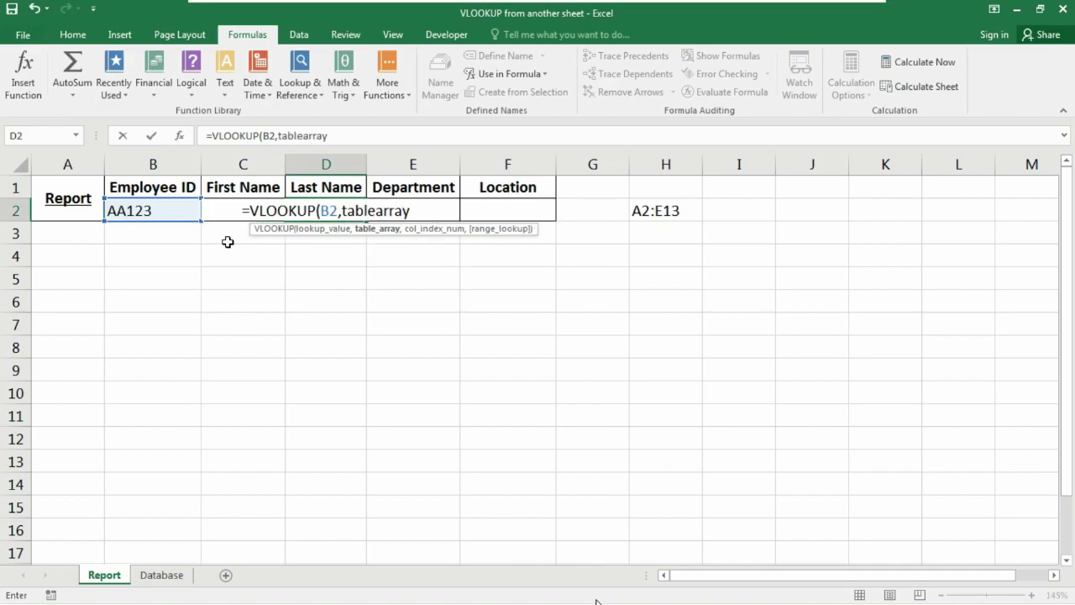
# Complete the Last Name lookup with column index 3 and match type 1, giving =VLOOKUP(B2,tablearray,3,1).
pyautogui.write(',')
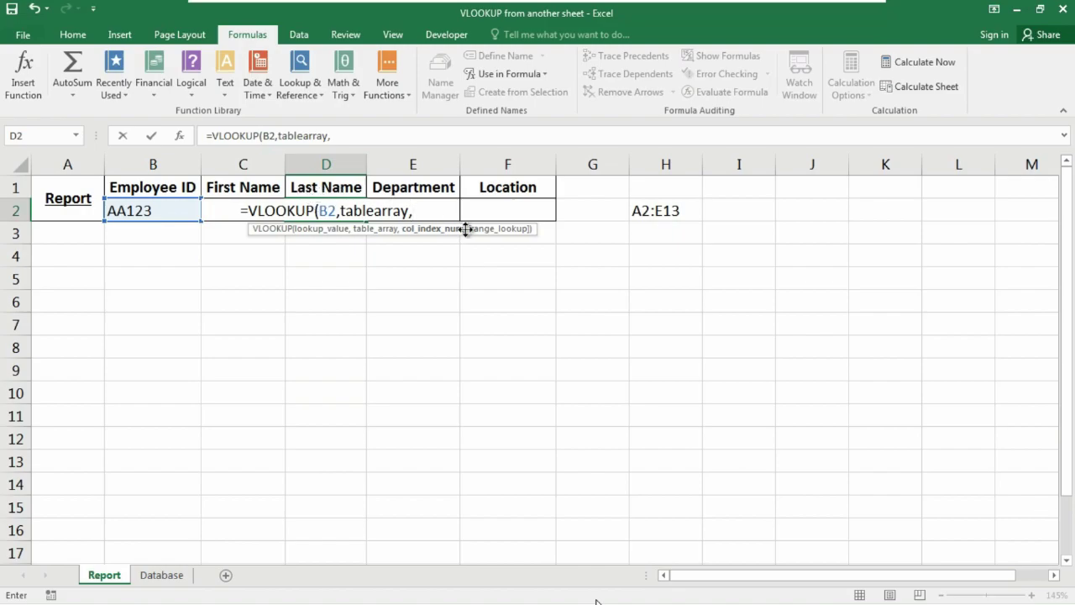
pyautogui.write('3')
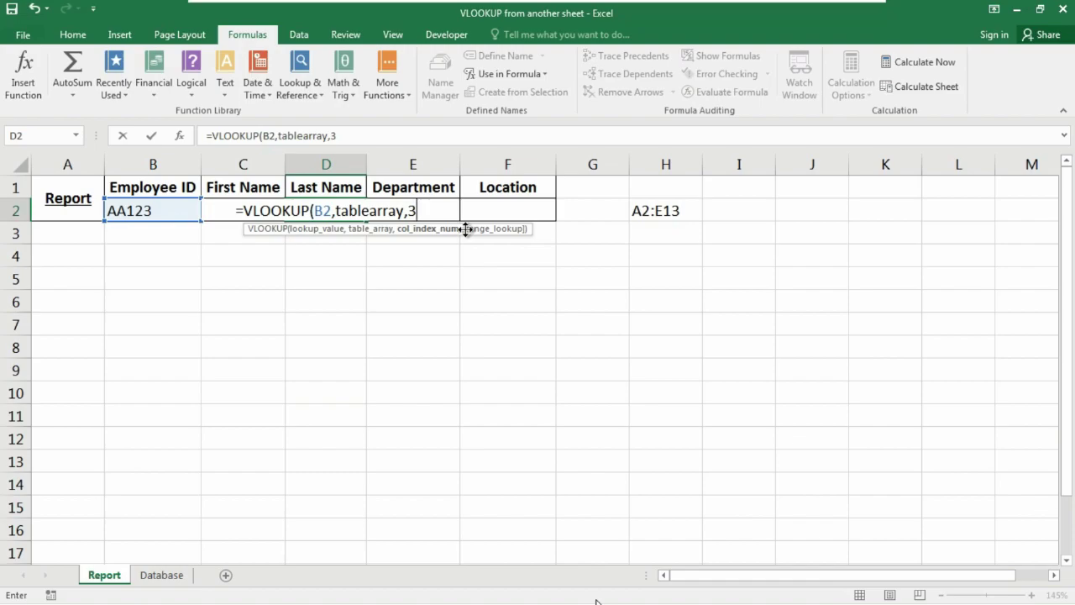
pyautogui.write(',')
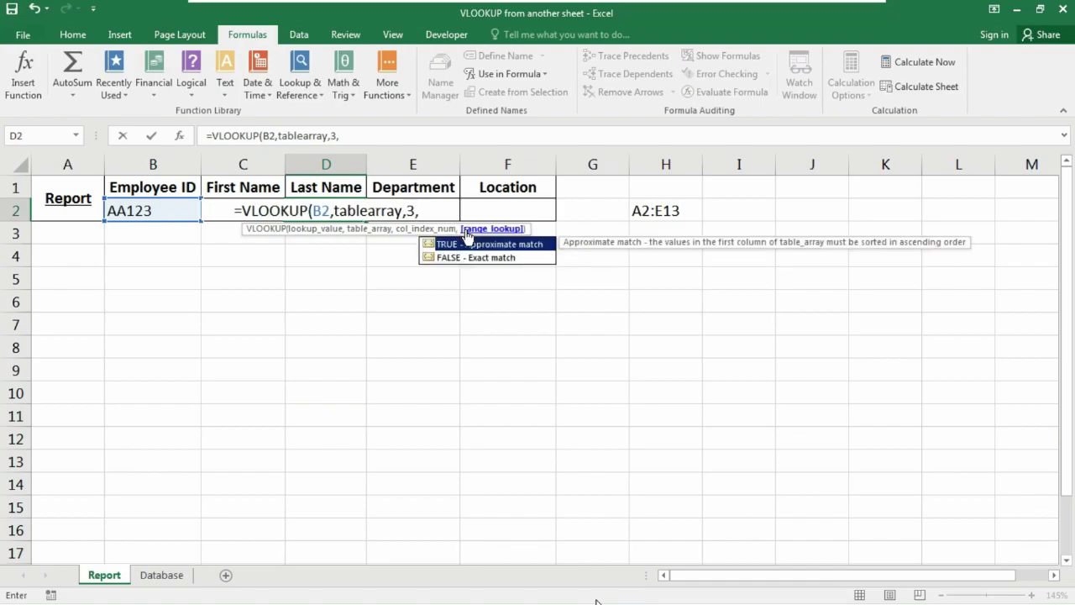
pyautogui.write('1')
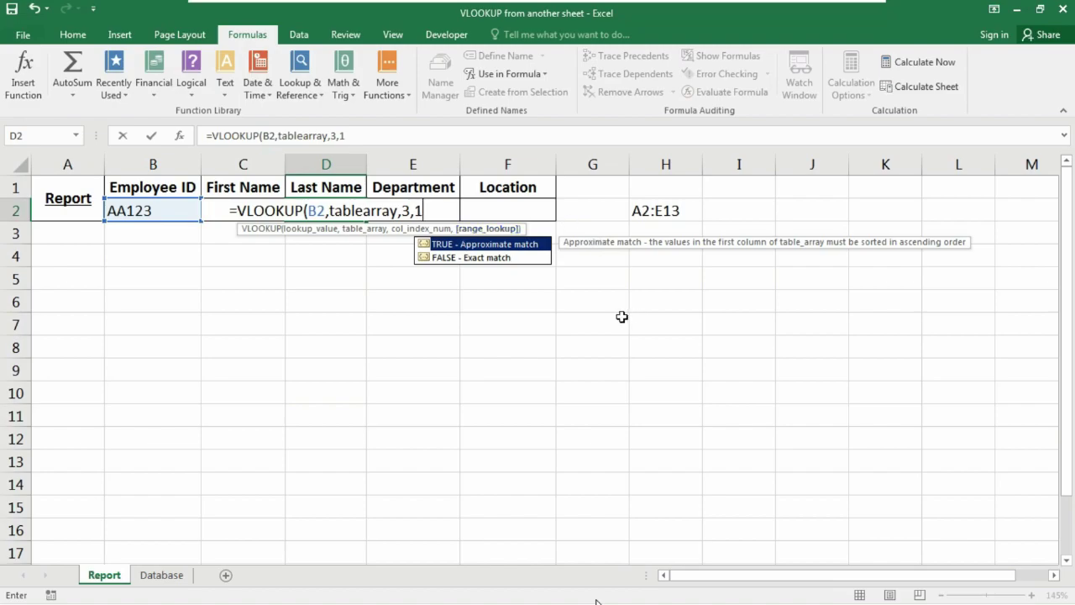
pyautogui.write(')')
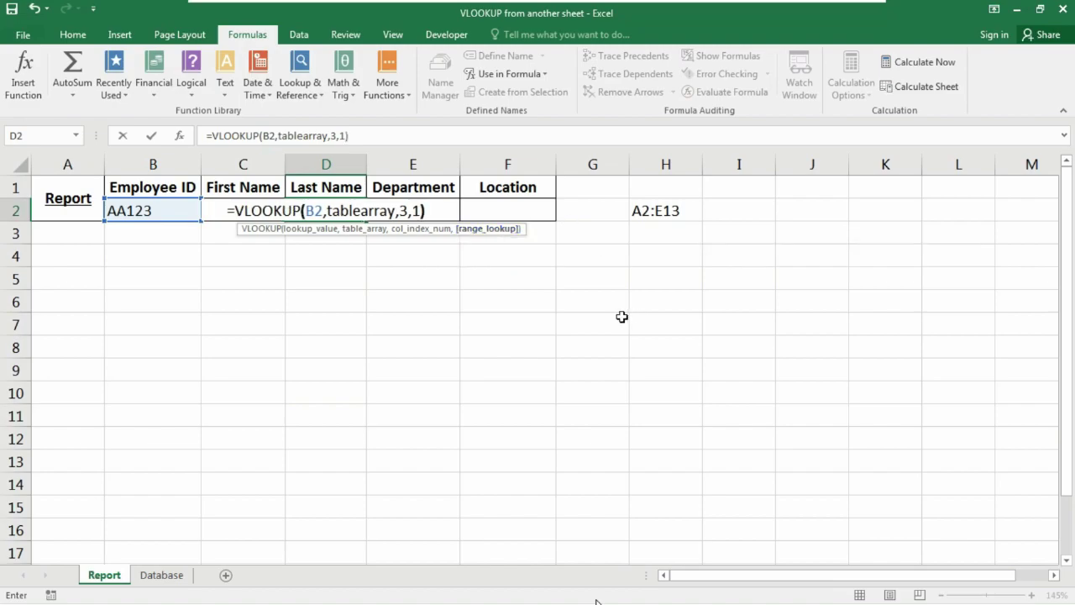
pyautogui.press('Return')
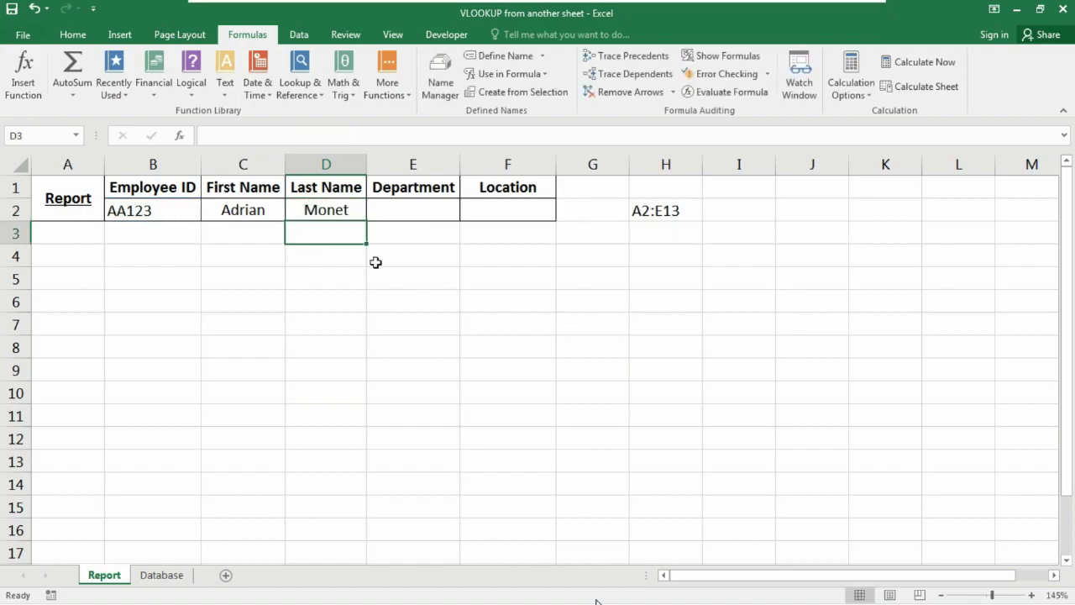